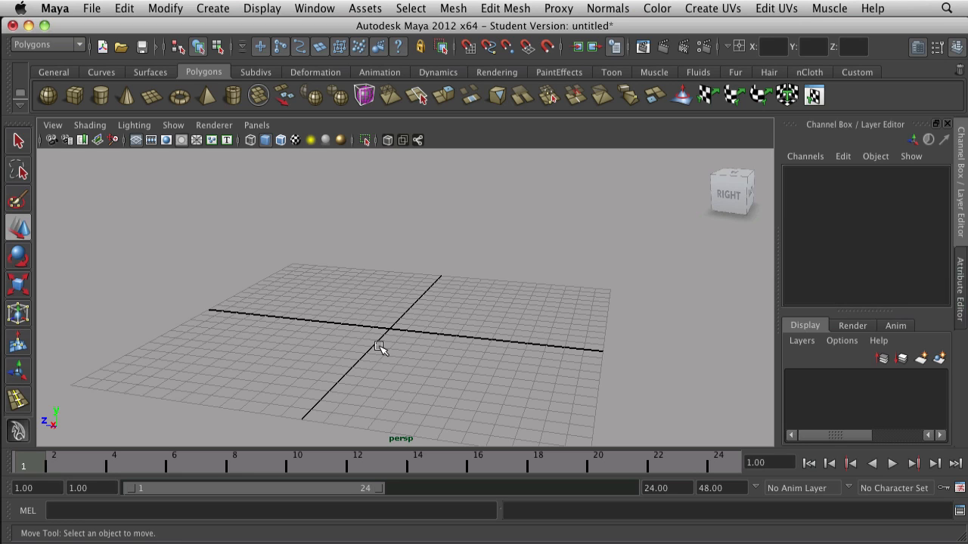
Step: Create a large polygon cube standing near the center of the grid
scroll(377, 347, up, 2)
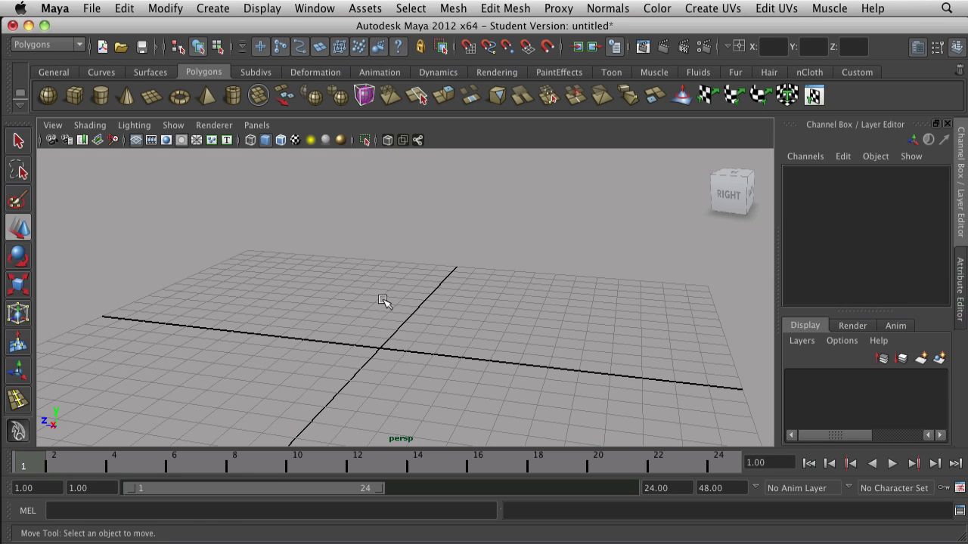
click(74, 96)
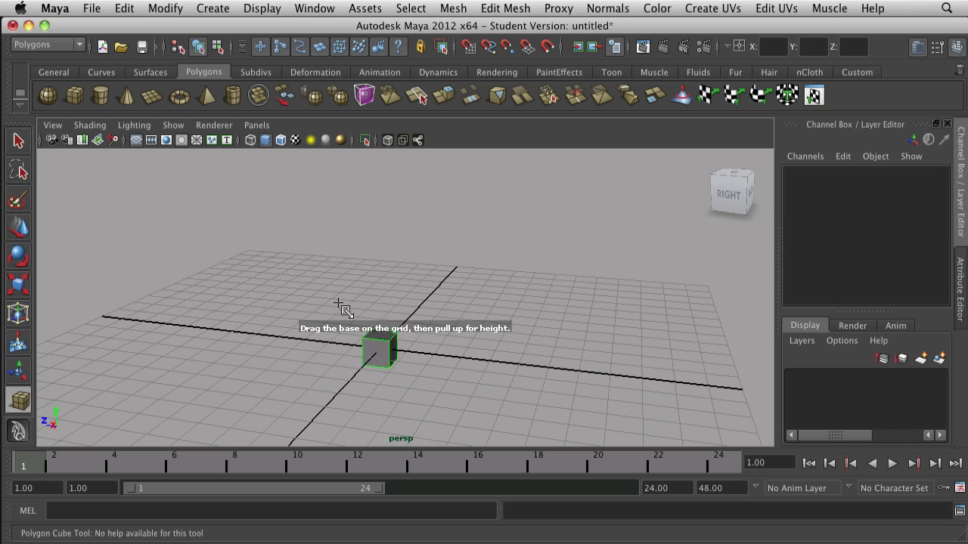
drag(336, 303, 426, 171)
scroll(438, 330, down, 5)
alt+drag(439, 330, 328, 376)
alt+right_drag(328, 376, 389, 325)
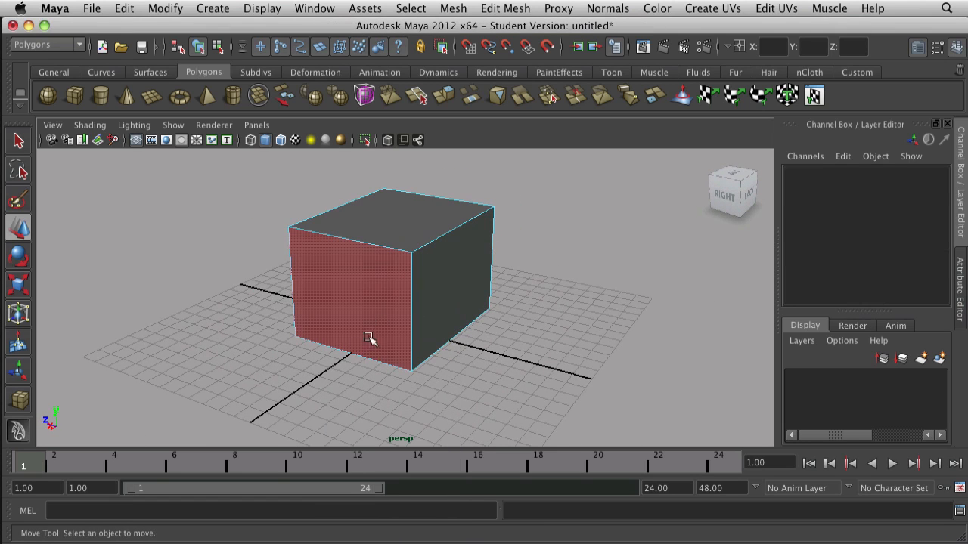
Step: Insert a vertical edge loop through the middle of the cube and a horizontal one at about half its height
alt+drag(371, 339, 408, 303)
click(505, 8)
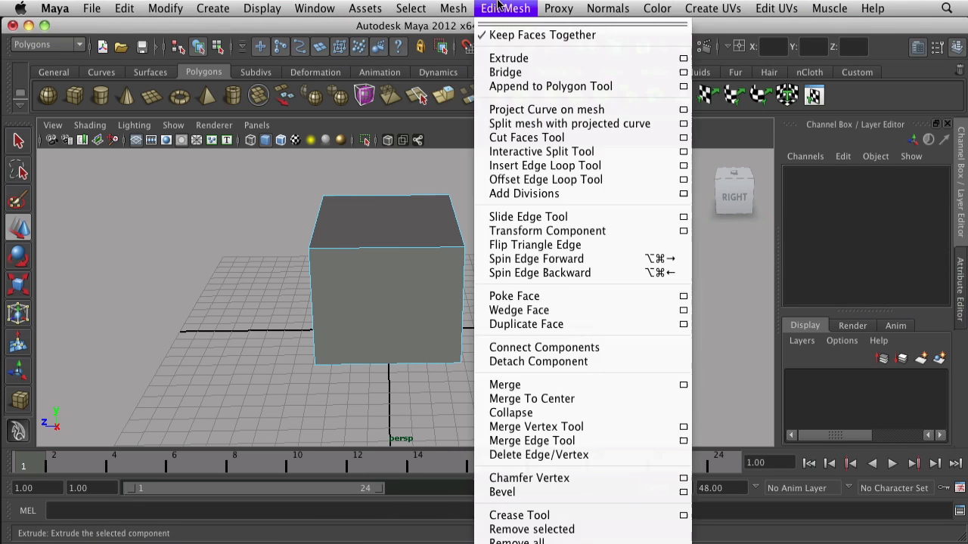
click(540, 168)
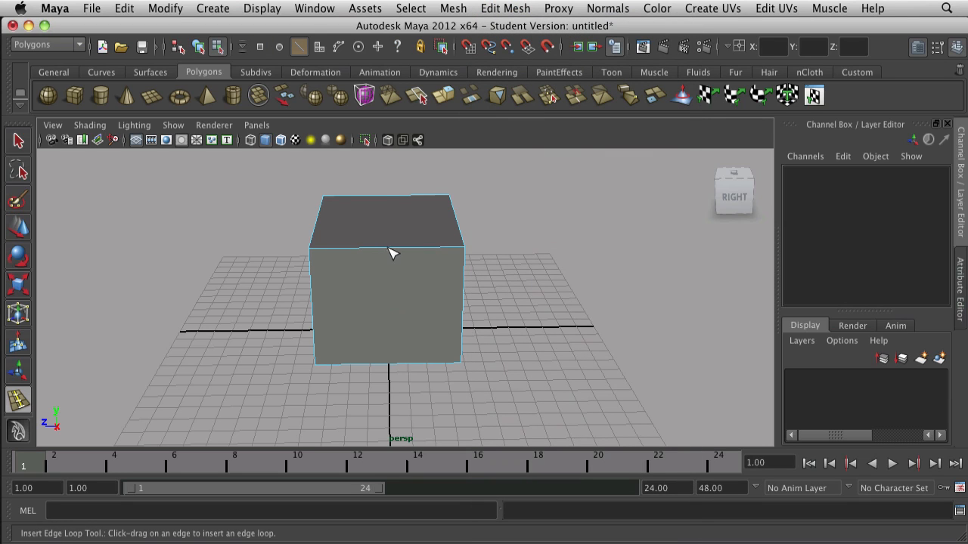
drag(387, 247, 390, 248)
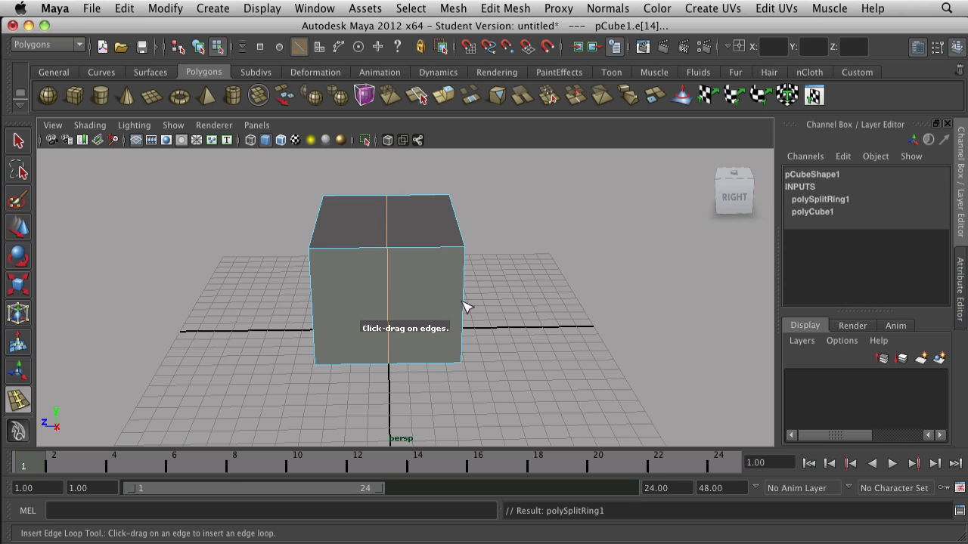
drag(464, 303, 495, 341)
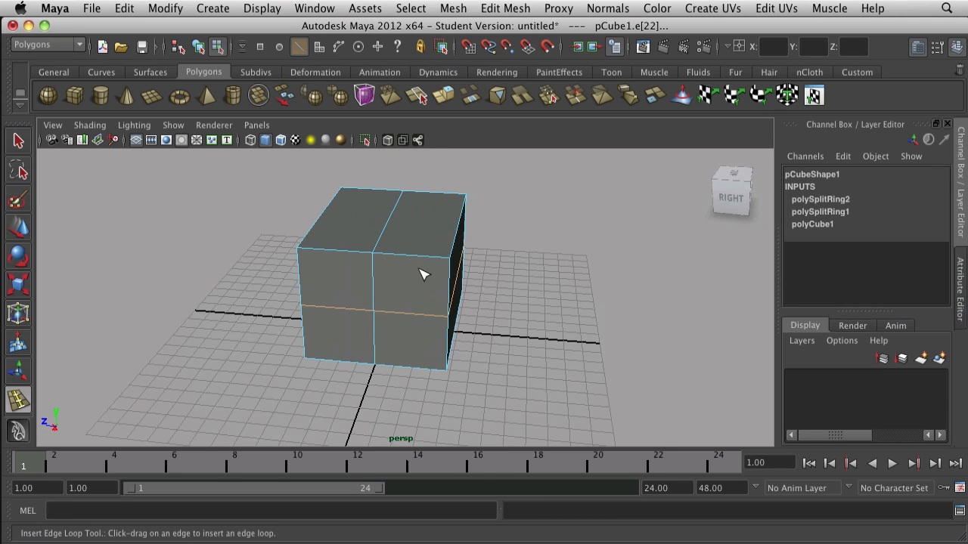
Step: Delete all faces on the positive Z half of the cube, selecting them in the top view
right_drag(420, 272, 404, 355)
key(w)
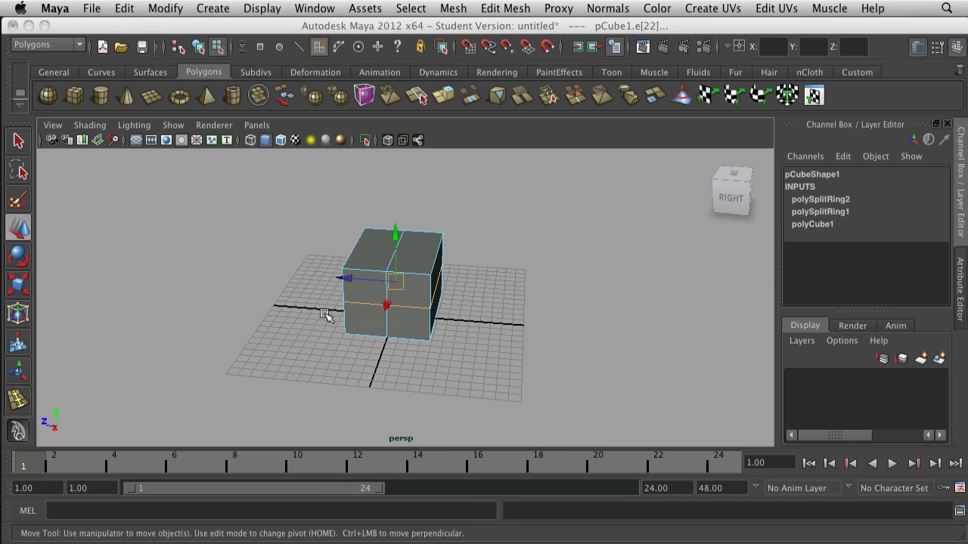
key(space)
key(space)
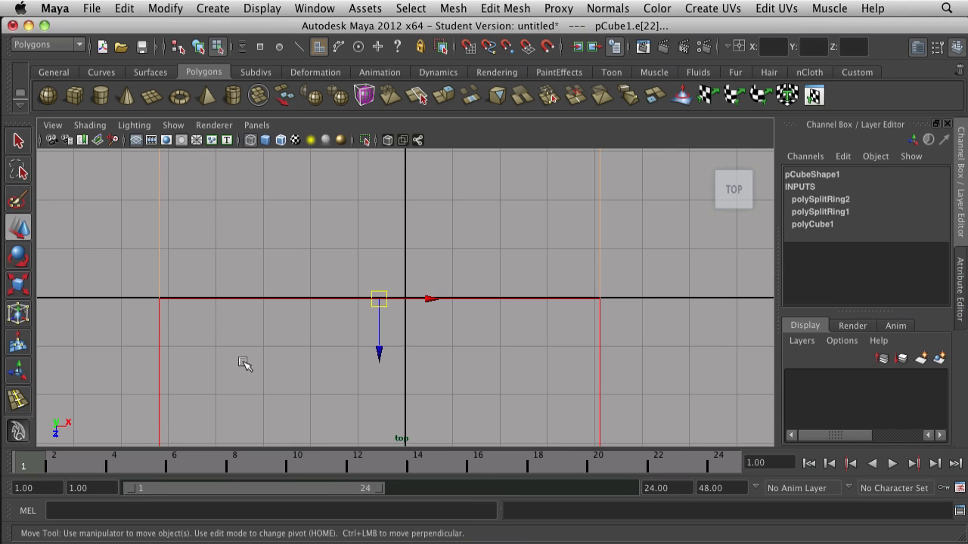
scroll(227, 355, down, 3)
drag(151, 323, 568, 407)
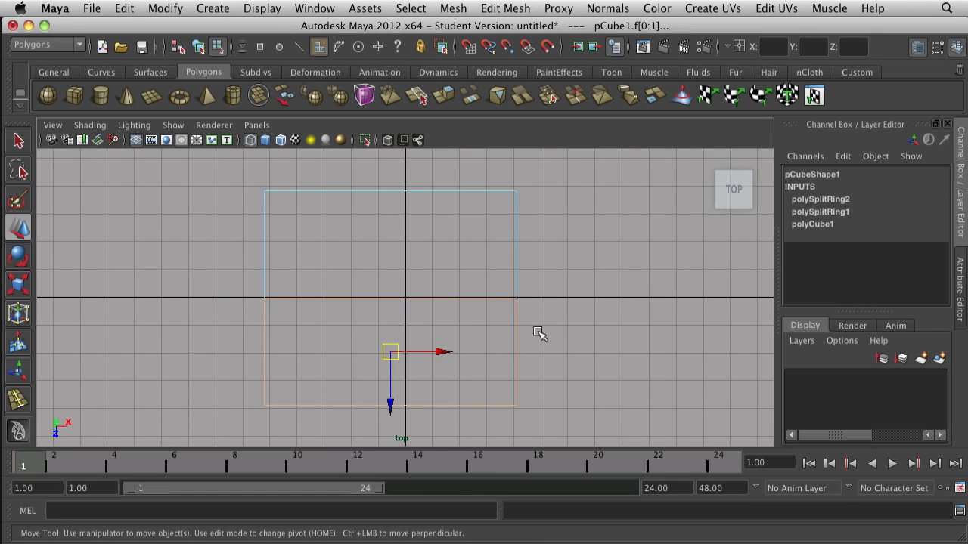
key(Delete)
key(space)
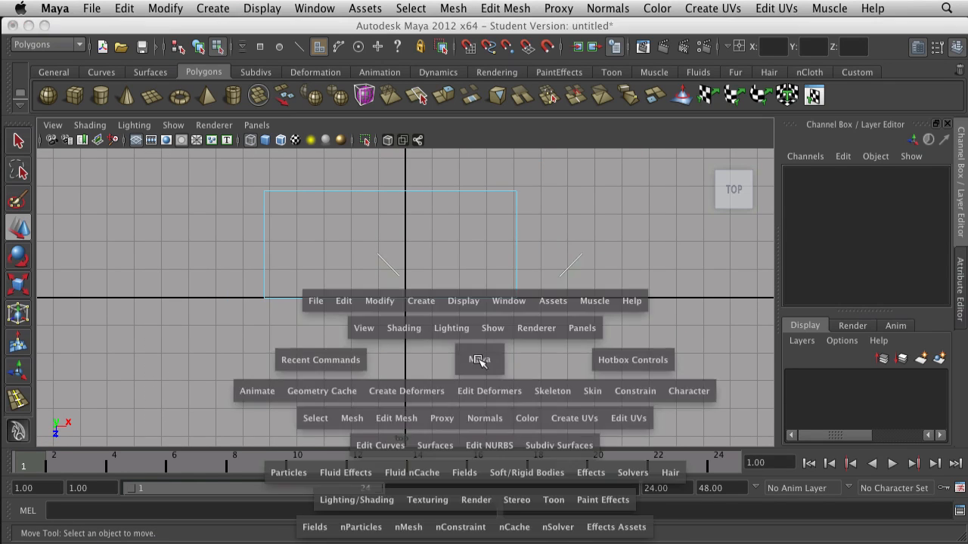
key(space)
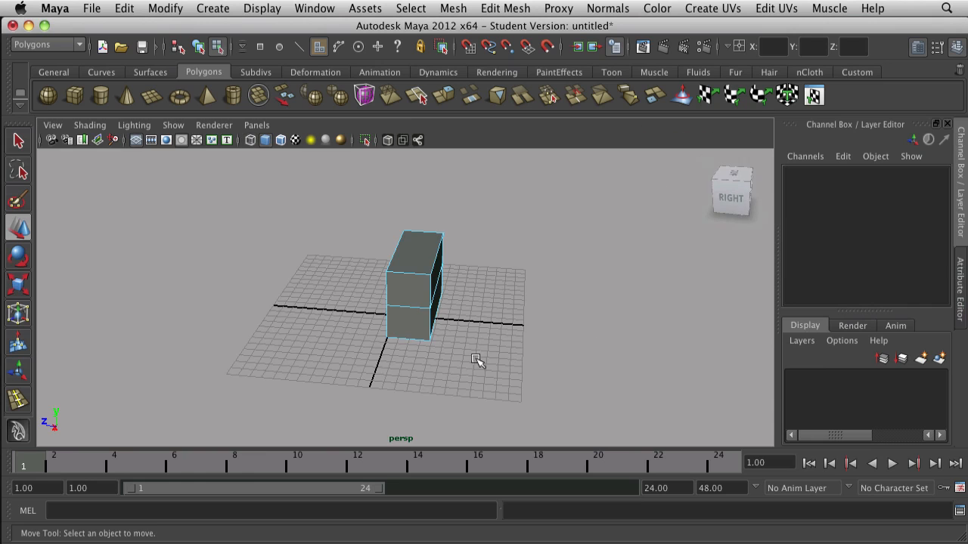
Step: Examine the open side and interior of the remaining half cube from several angles
alt+drag(477, 361, 230, 344)
scroll(361, 343, up, 5)
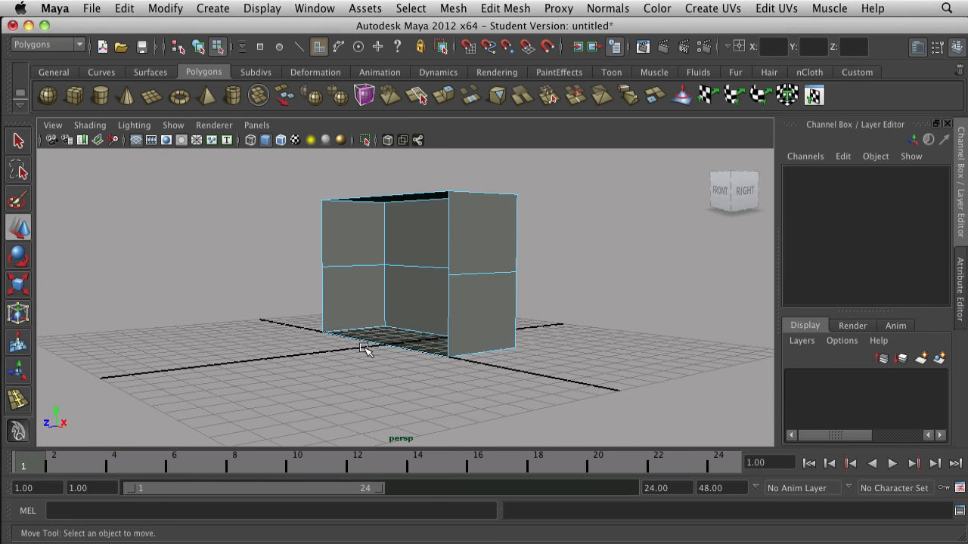
alt+drag(367, 349, 342, 370)
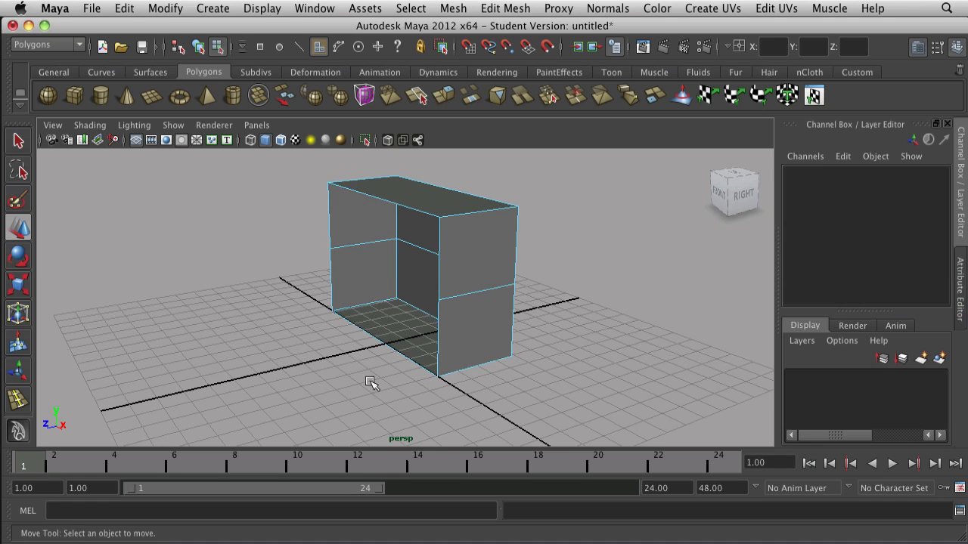
alt+drag(339, 404, 330, 328)
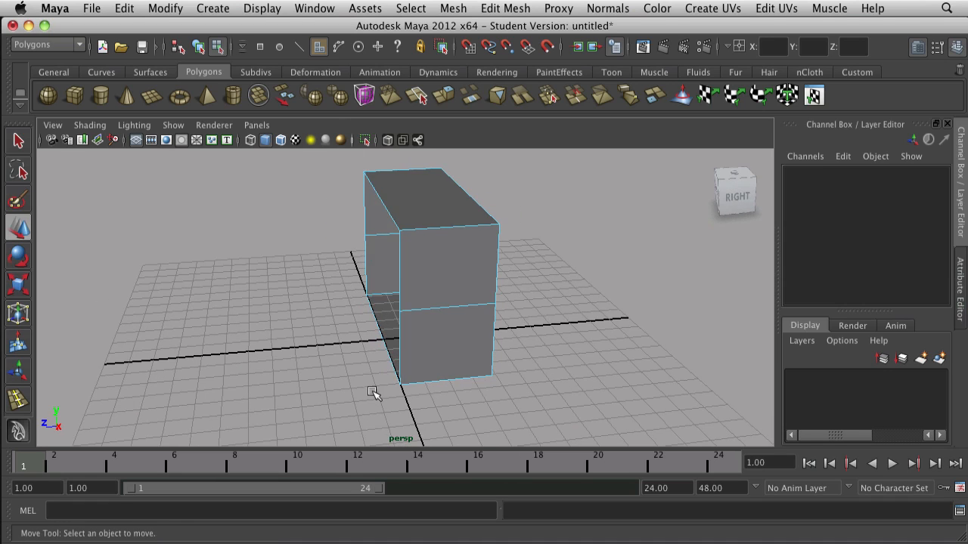
alt+drag(376, 425, 427, 431)
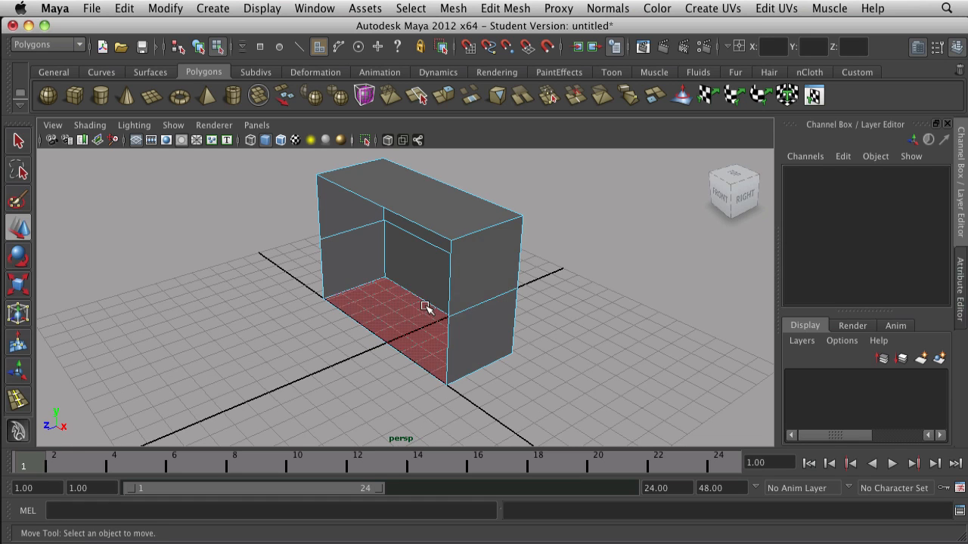
alt+drag(426, 304, 499, 385)
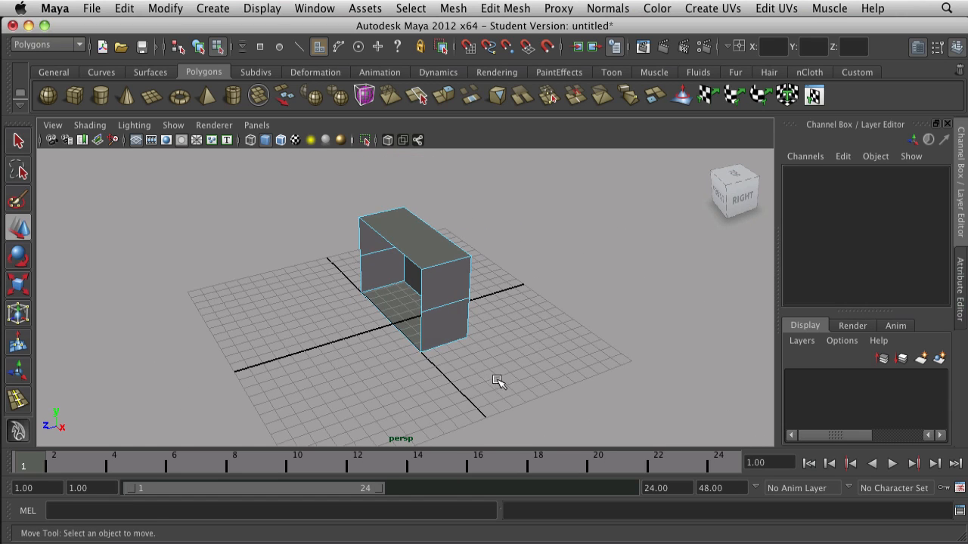
scroll(479, 369, up, 3)
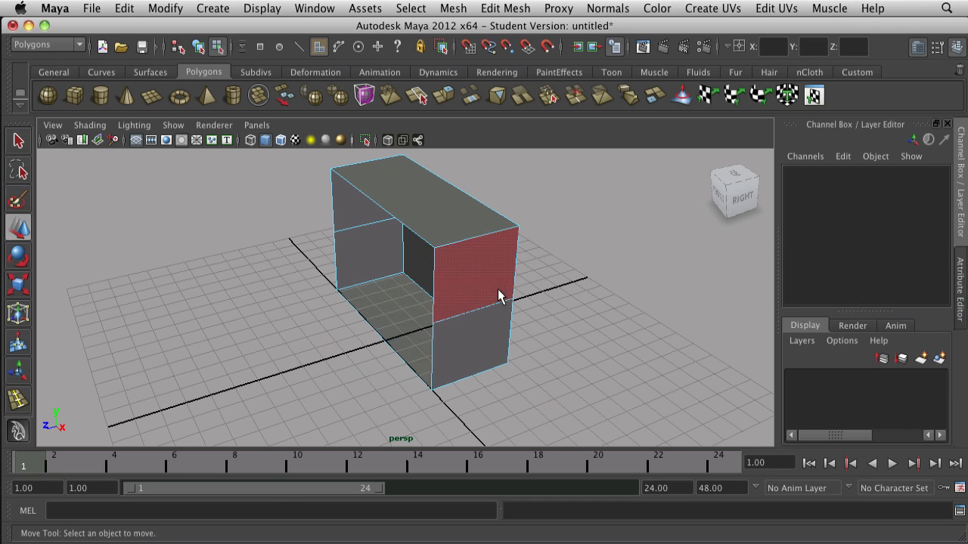
Step: Select the vertices along the open side in the top view and move them along Z onto the grid's center line
key(space)
key(space)
key(space)
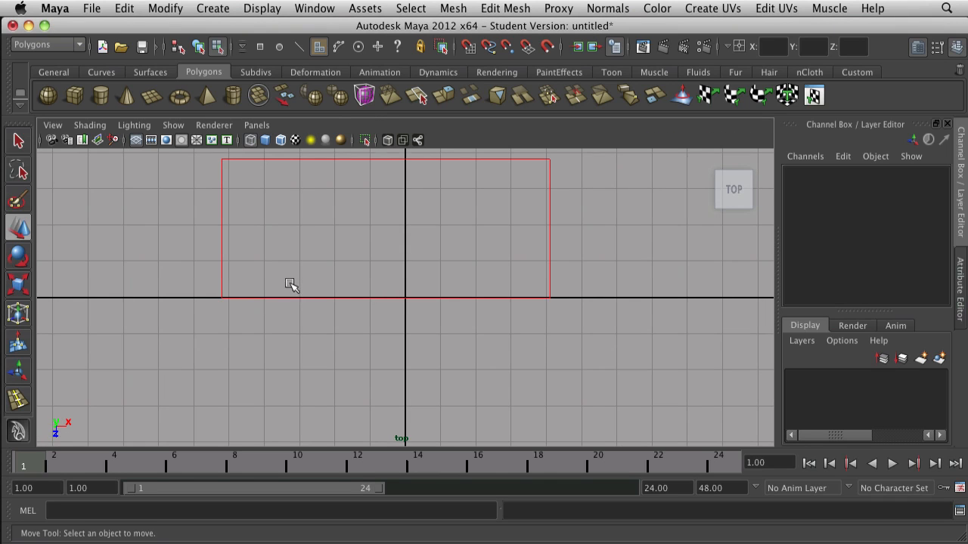
right_drag(305, 293, 247, 295)
drag(173, 281, 683, 332)
scroll(549, 333, up, 5)
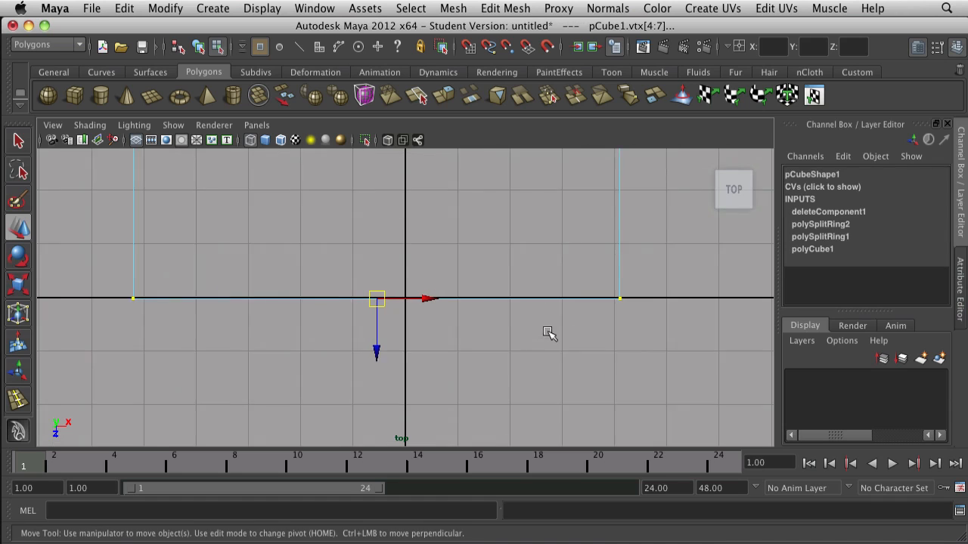
scroll(406, 244, up, 5)
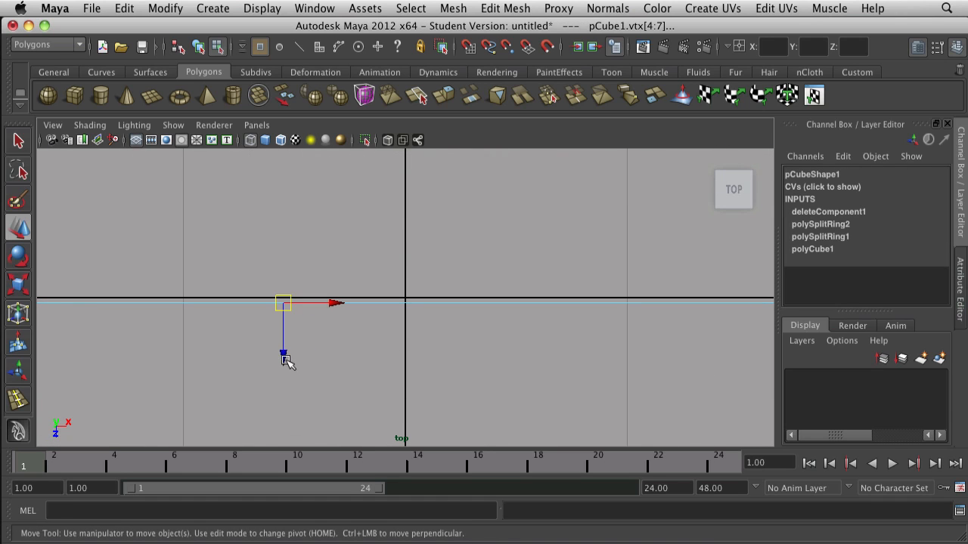
drag(286, 362, 287, 357)
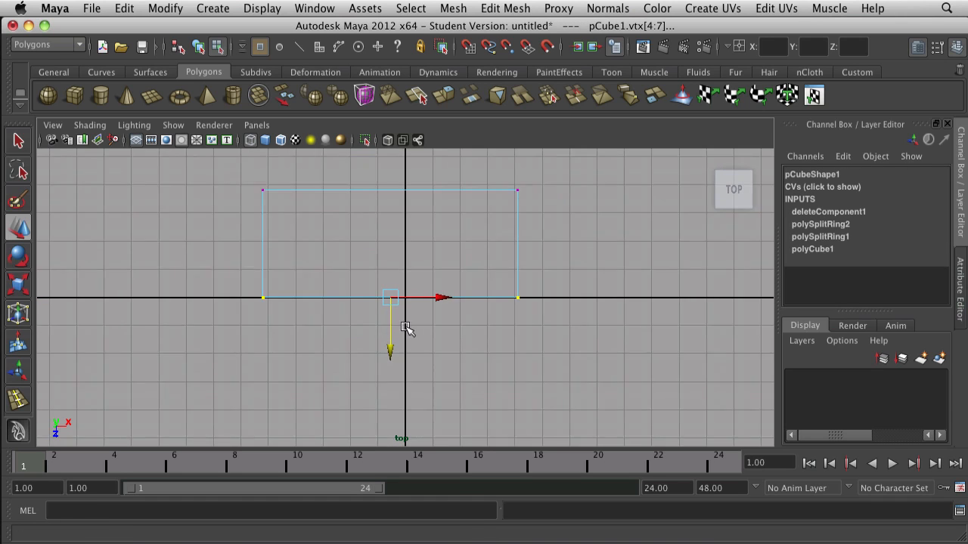
scroll(406, 330, down, 2)
click(463, 327)
drag(179, 316, 181, 315)
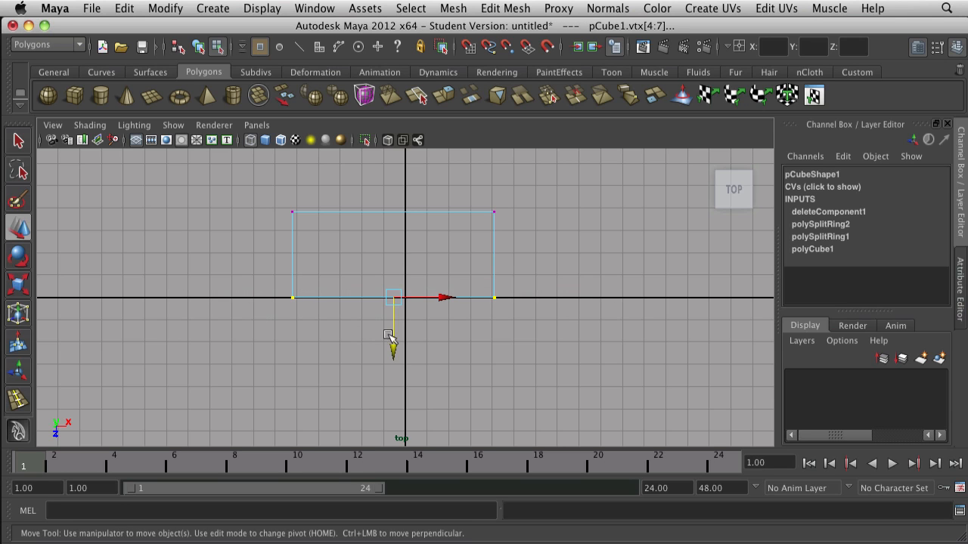
scroll(318, 295, down, 2)
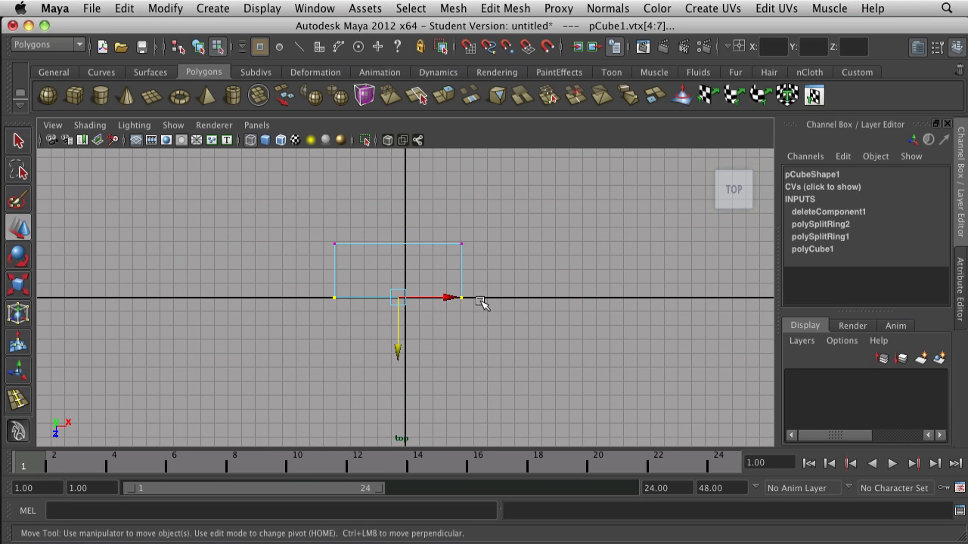
Step: Snap the selected open-side vertices along Z exactly to the grid's center line
key(space)
key(space)
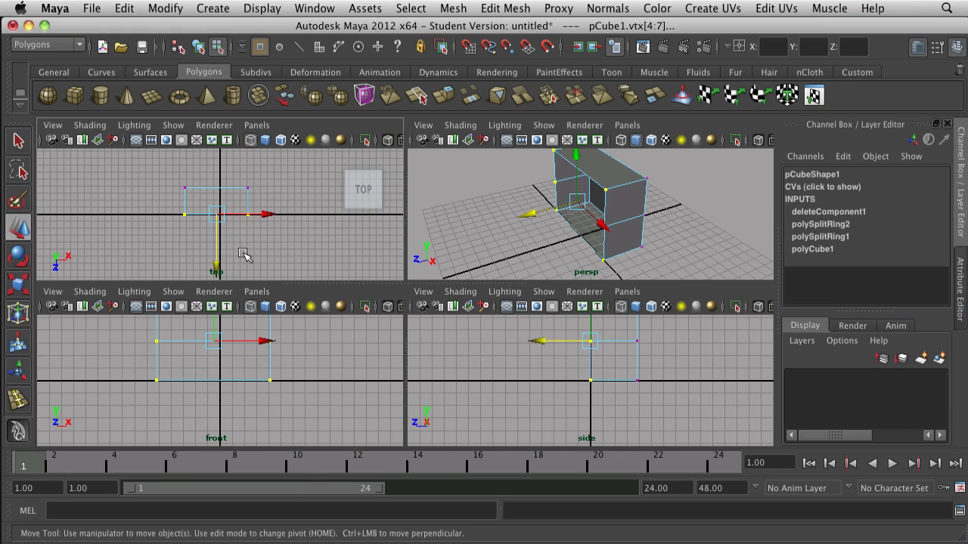
scroll(378, 370, up, 5)
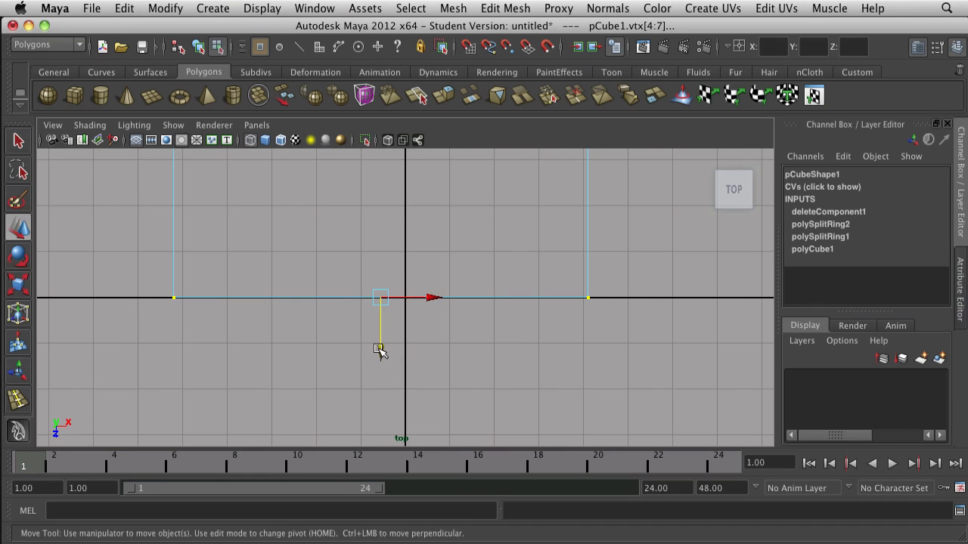
drag(381, 347, 396, 288)
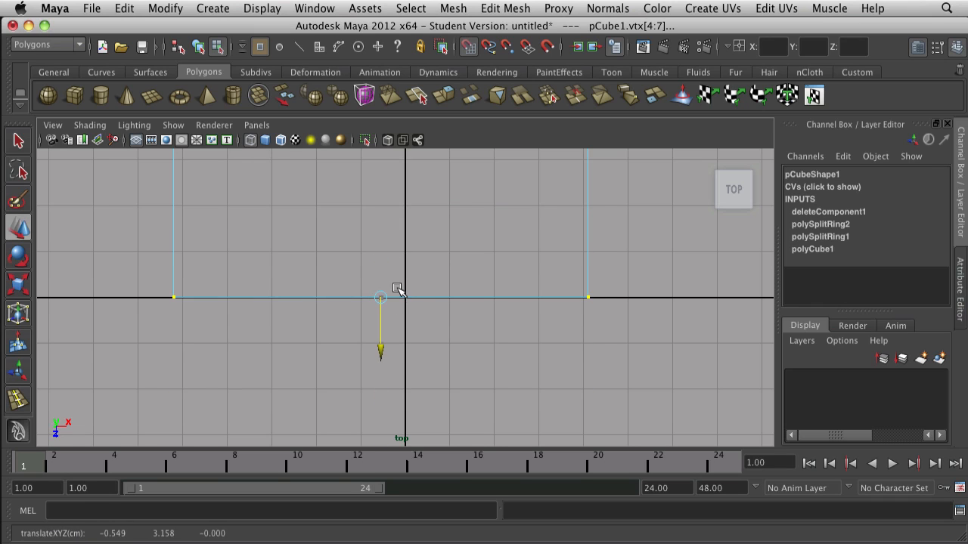
Step: Move the selected vertices one unit off the center line along Z, and return them to it with grid snapping
scroll(396, 302, down, 2)
drag(393, 346, 395, 313)
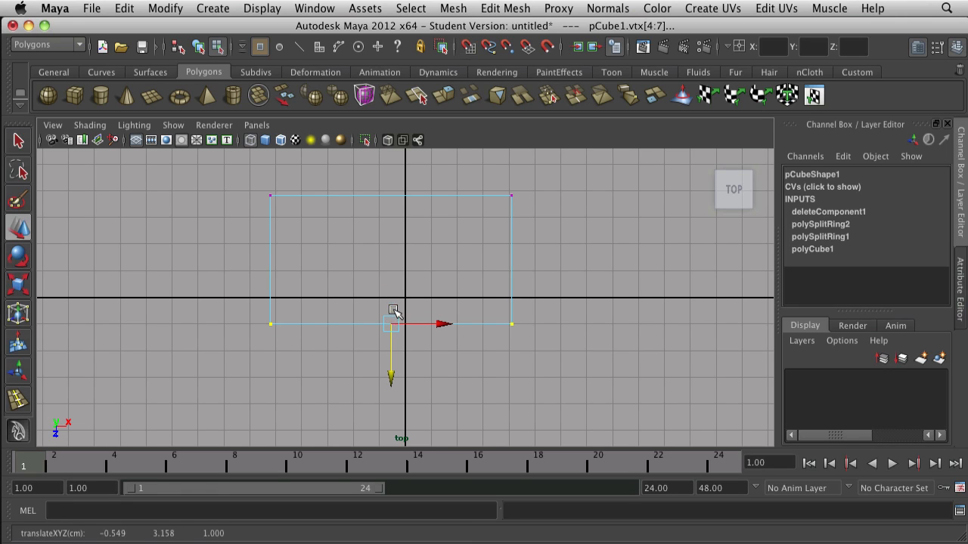
click(467, 48)
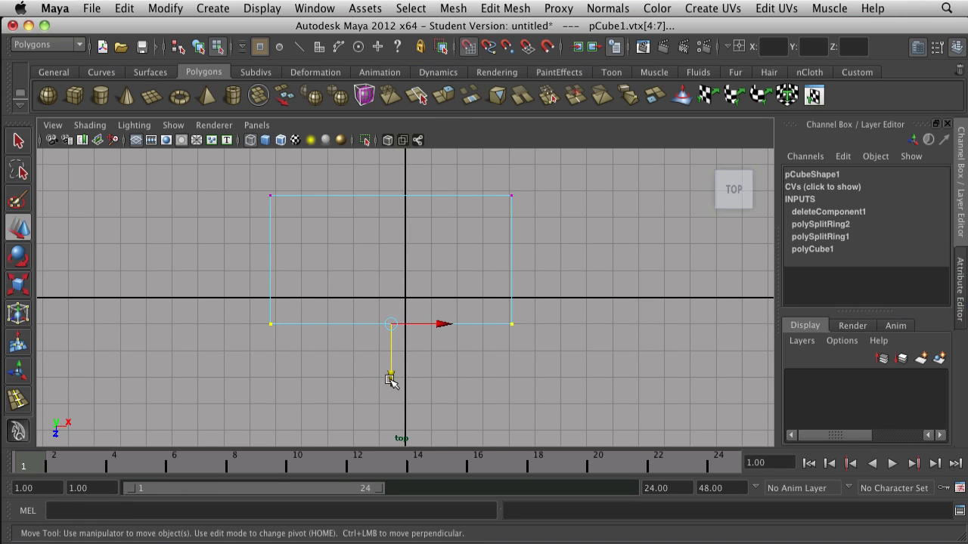
drag(390, 381, 403, 294)
key(x)
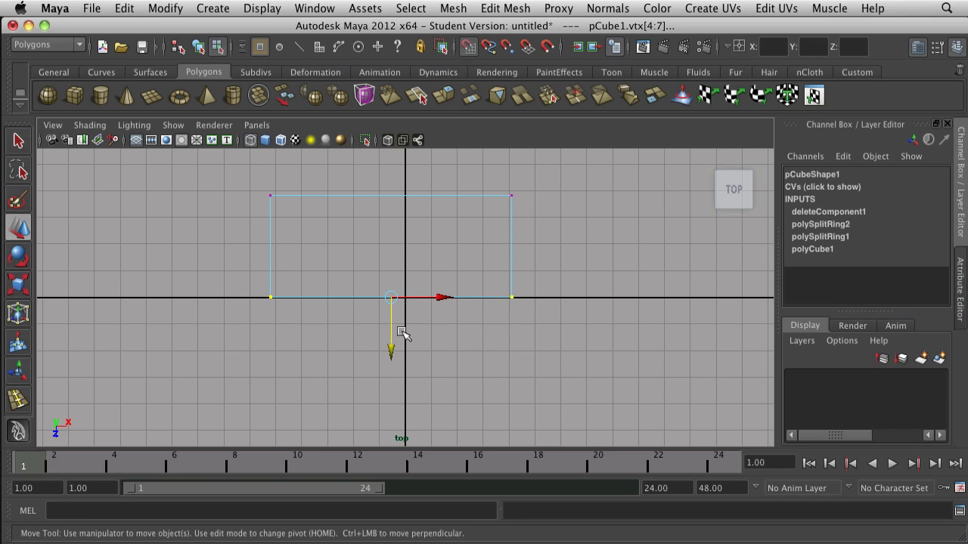
drag(392, 358, 395, 299)
scroll(396, 307, down, 1)
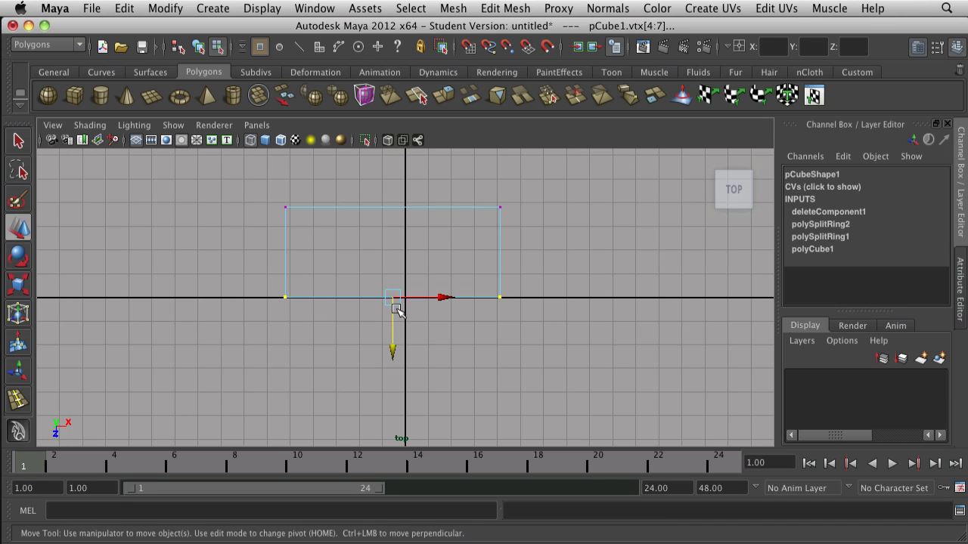
Step: Deselect the vertices, return to object mode in the perspective view, and select the whole half cube
click(431, 354)
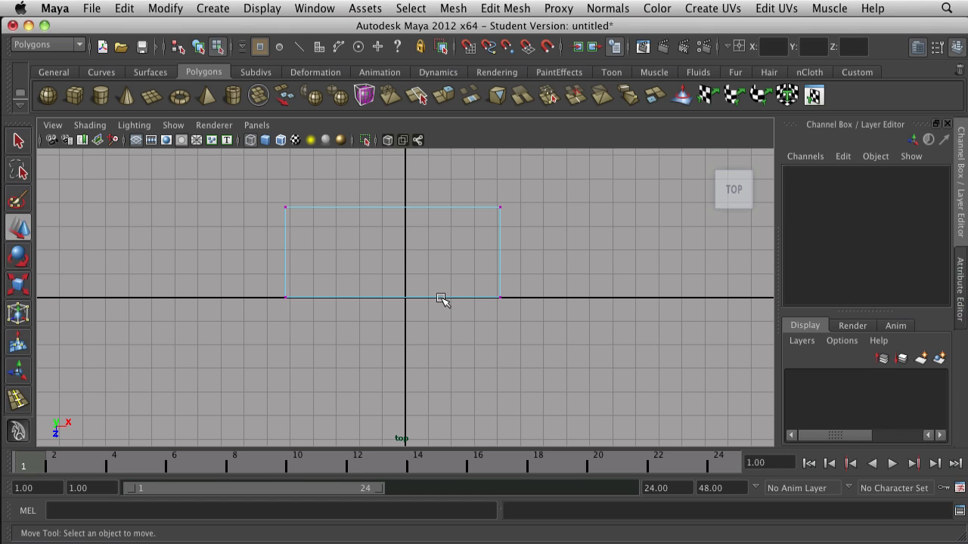
scroll(443, 305, up, 1)
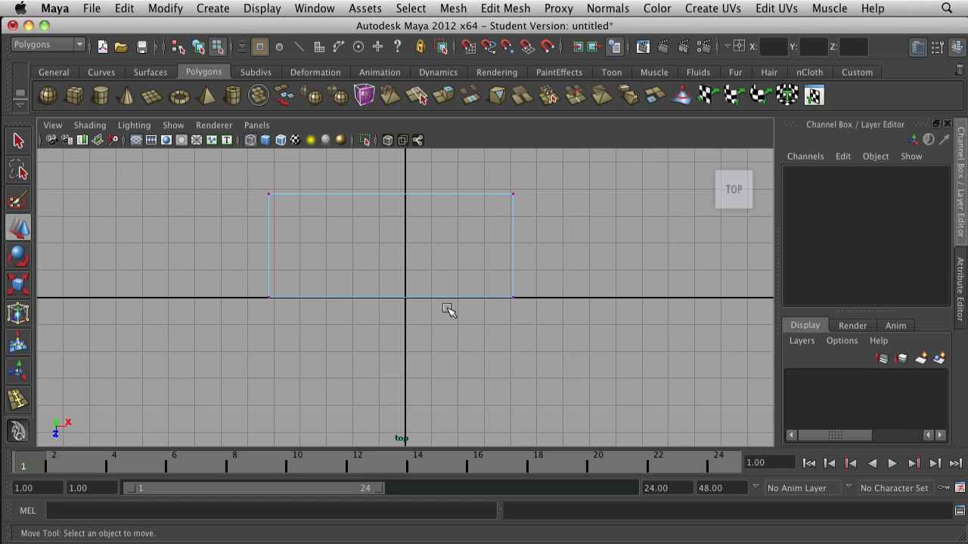
key(space)
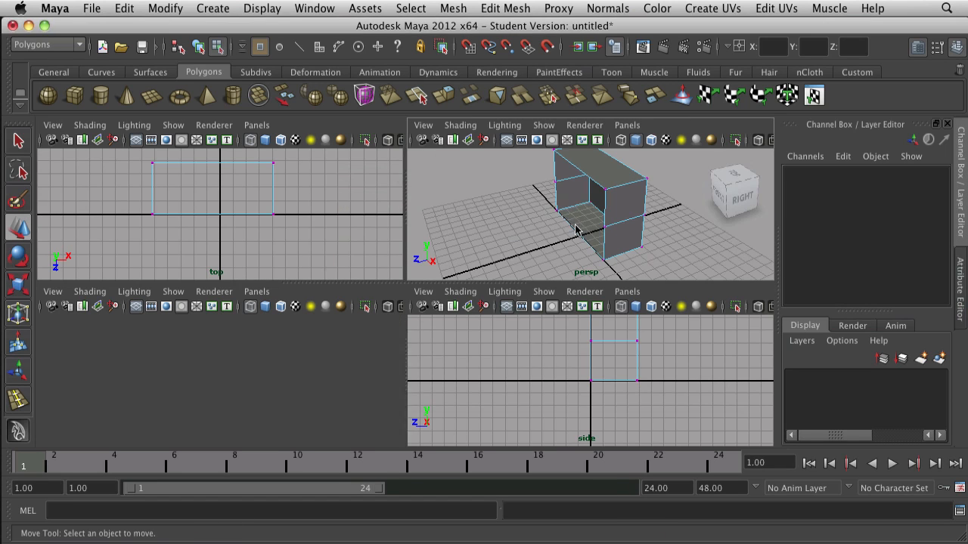
key(space)
alt+drag(465, 382, 456, 404)
right_click(454, 297)
click(497, 281)
click(471, 292)
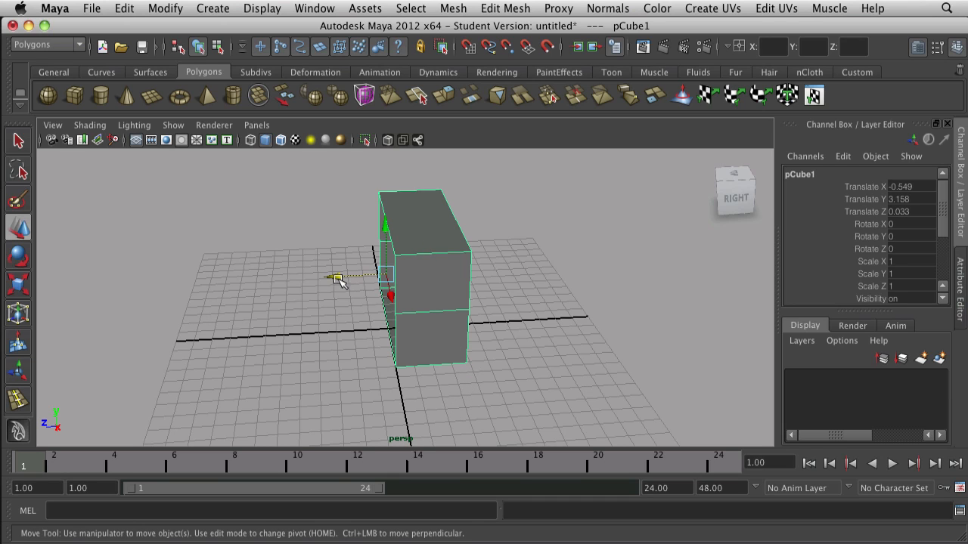
Step: Try rotating the half cube about X and moving it slightly, and undo both transformations
alt+drag(338, 280, 395, 268)
key(e)
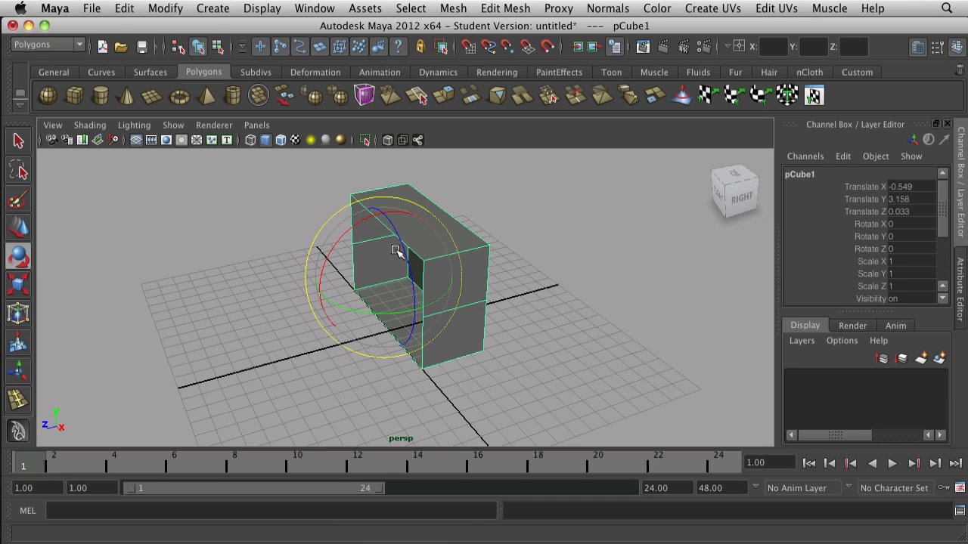
drag(367, 217, 378, 272)
key(z)
key(w)
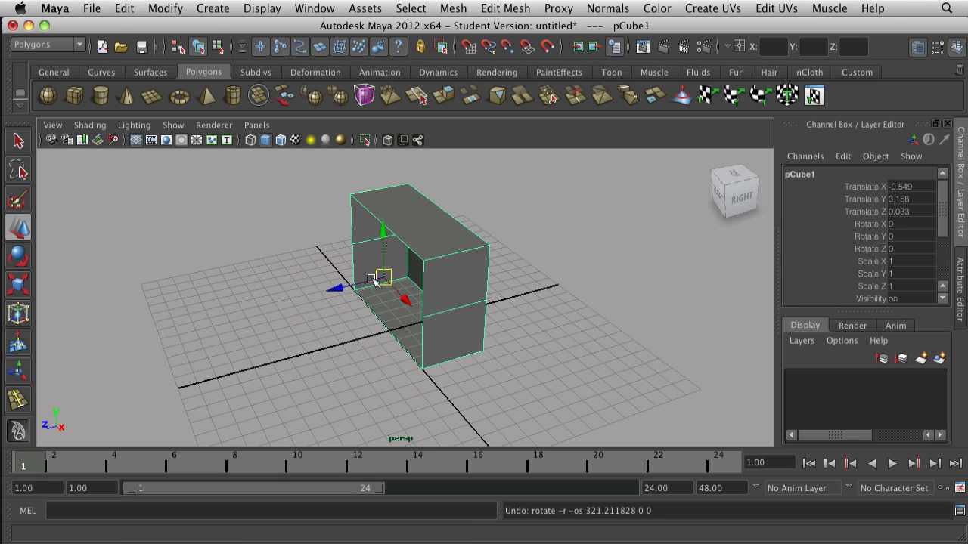
key(z)
key(z)
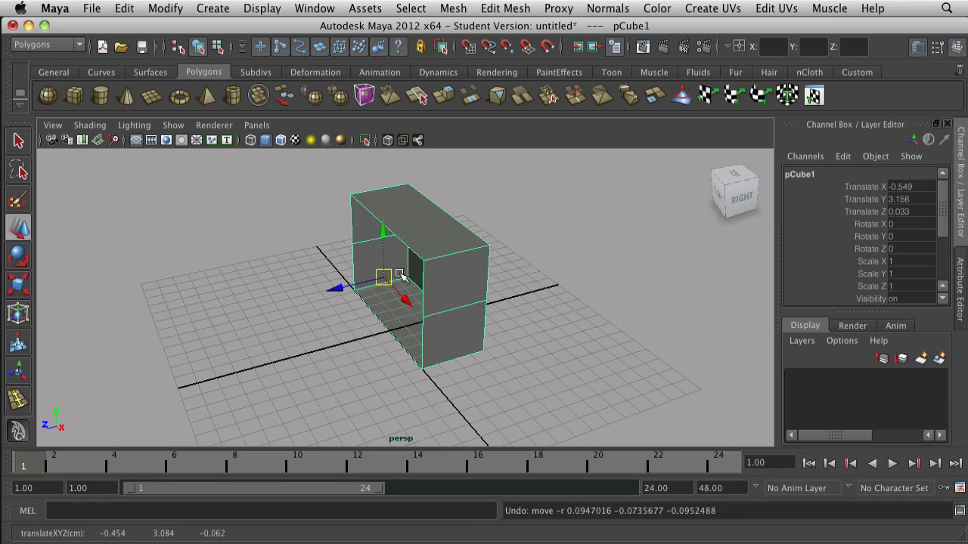
Step: Try moving the half cube's pivot away from its open side along Z and freely, and undo both pivot moves
alt+drag(389, 274, 388, 377)
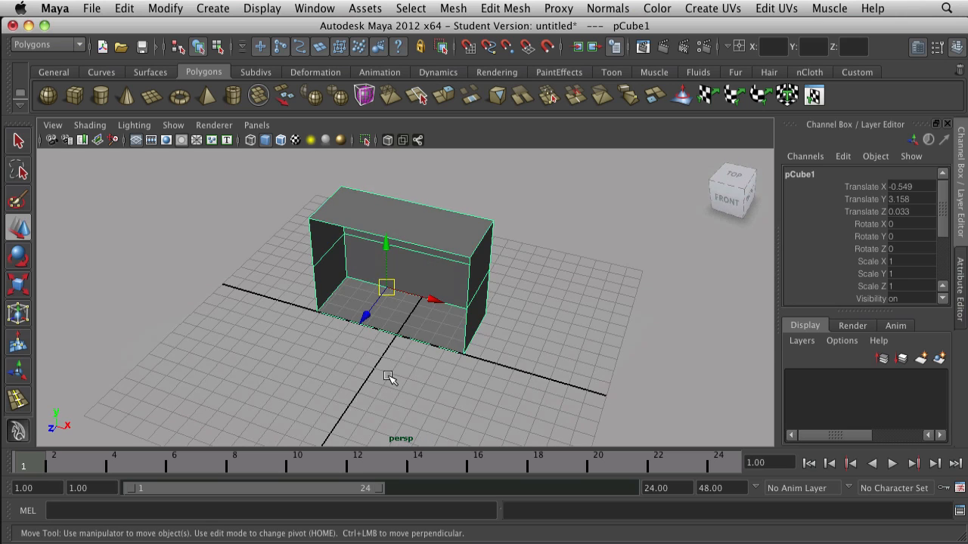
key(Home)
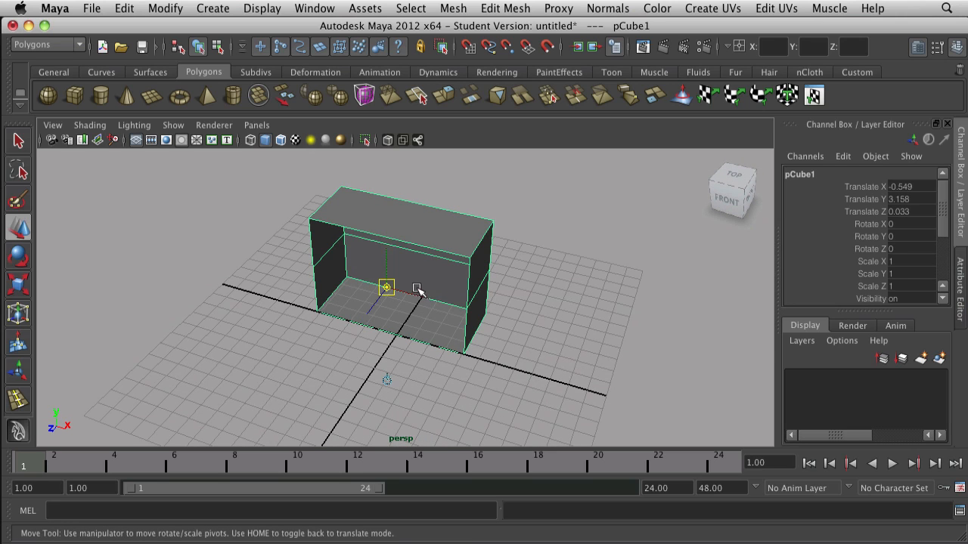
alt+drag(394, 307, 279, 320)
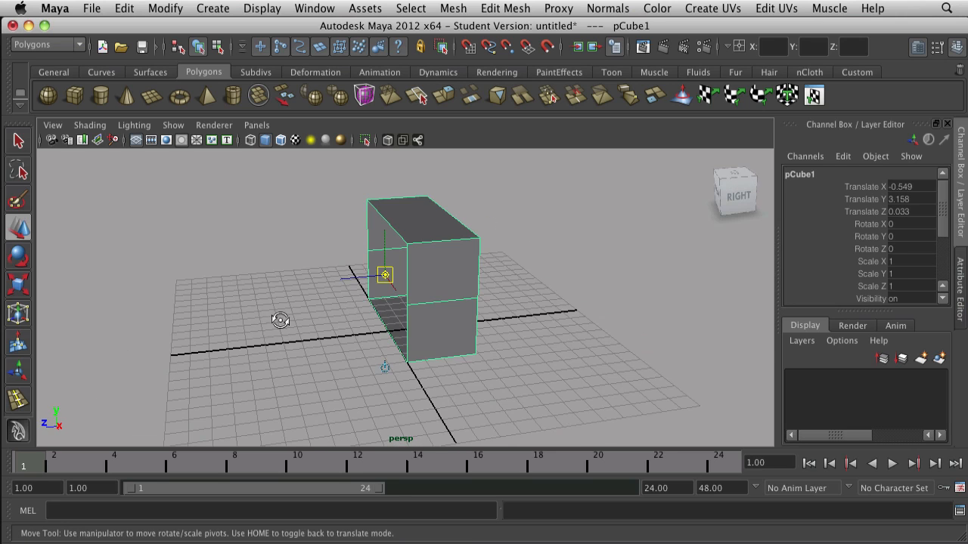
click(370, 278)
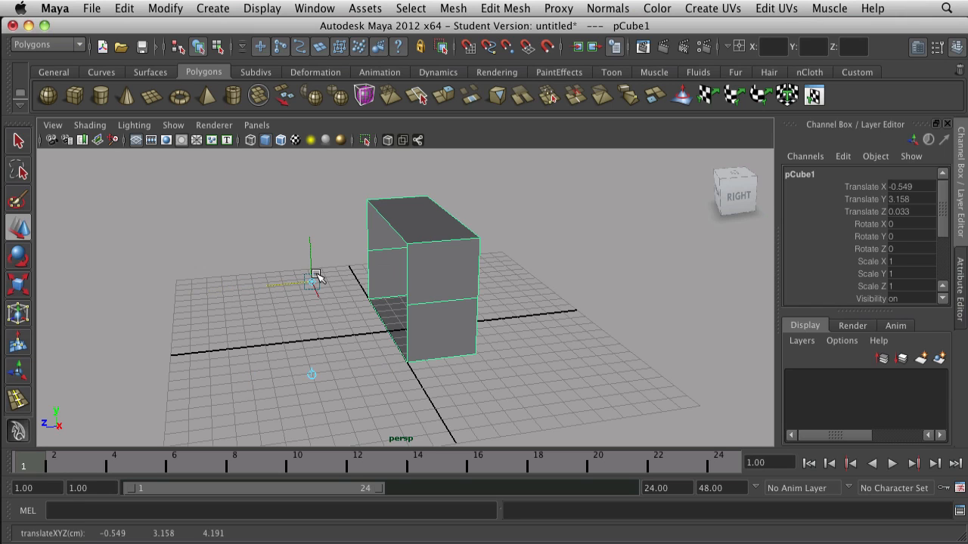
drag(316, 277, 314, 199)
key(Home)
key(ctrl+z)
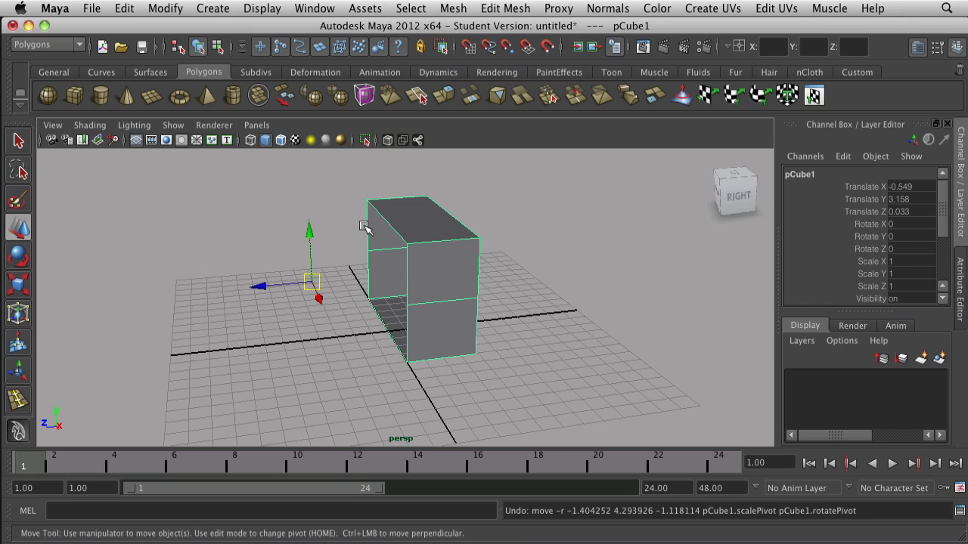
key(e)
key(ctrl+z)
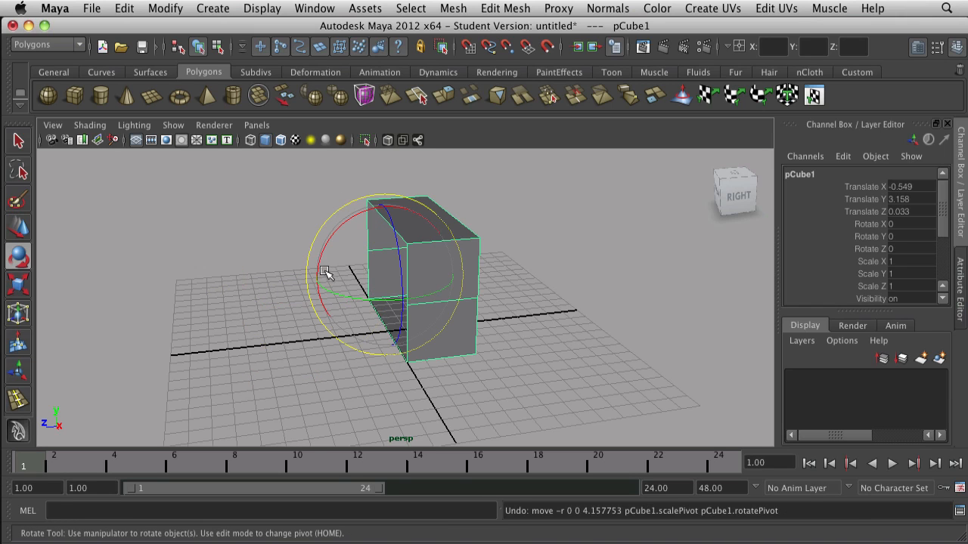
Step: Move the half cube's pivot well away from the mesh, rotate the cube about it around X, and undo the rotation
key(Home)
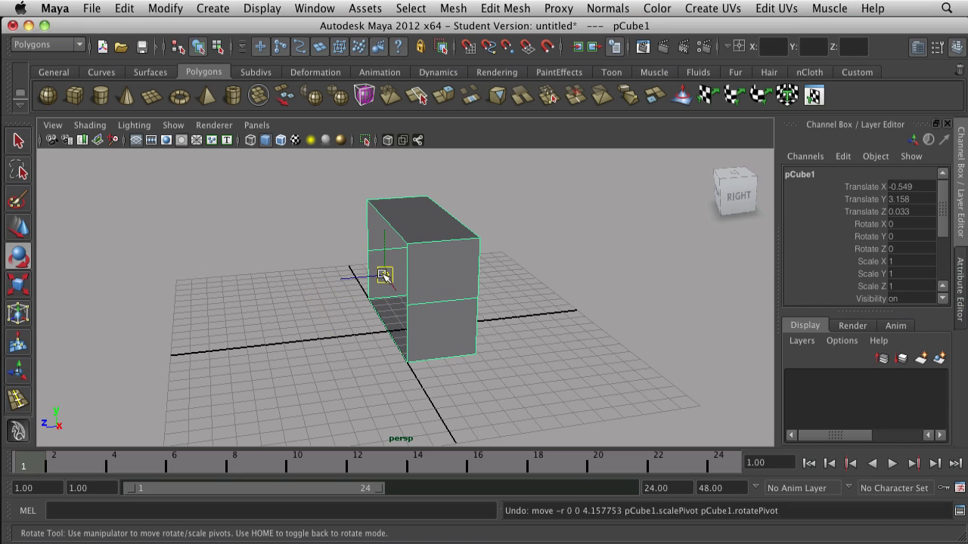
drag(384, 275, 248, 192)
key(Home)
scroll(355, 197, down, 5)
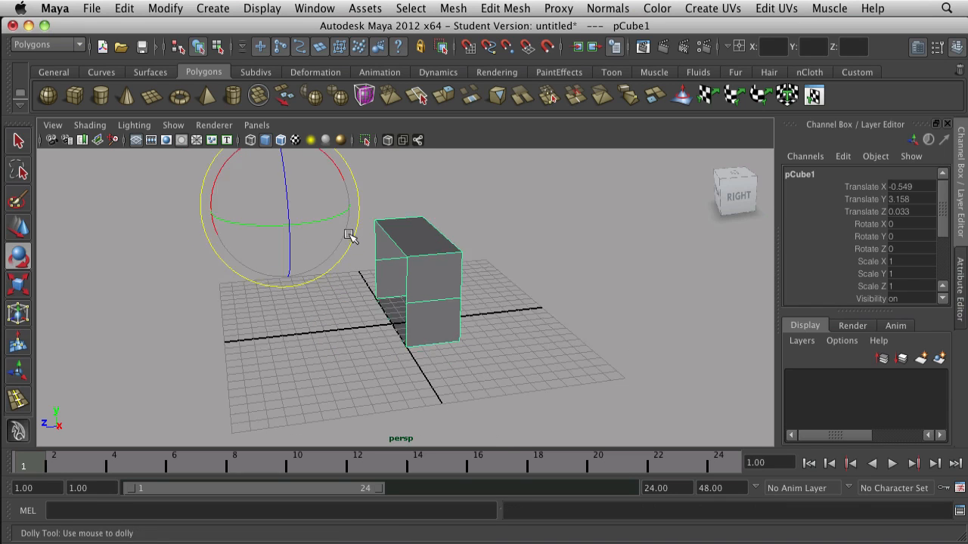
drag(344, 167, 302, 229)
key(ctrl+z)
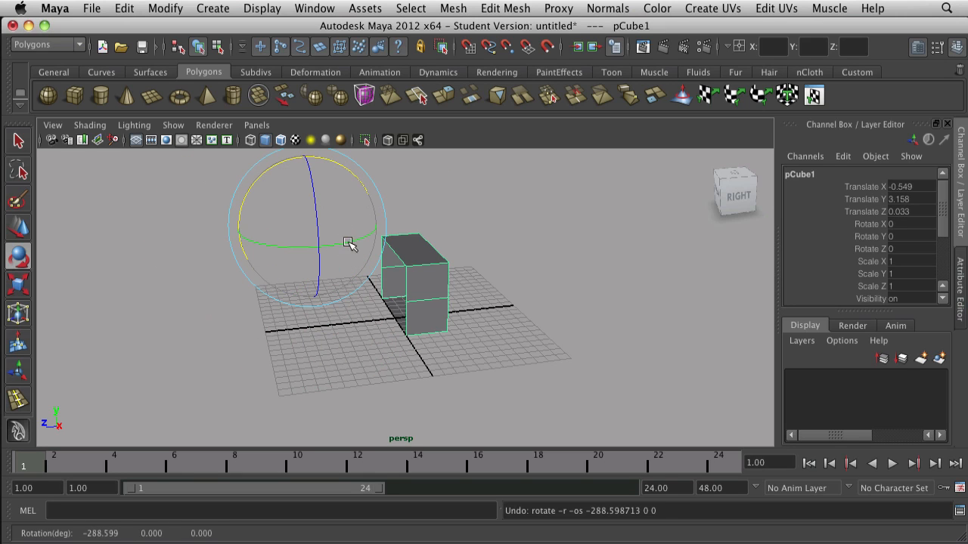
Step: In the top view, snap the half cube's pivot to the grid's origin on the open side's center line
alt+drag(346, 366, 452, 368)
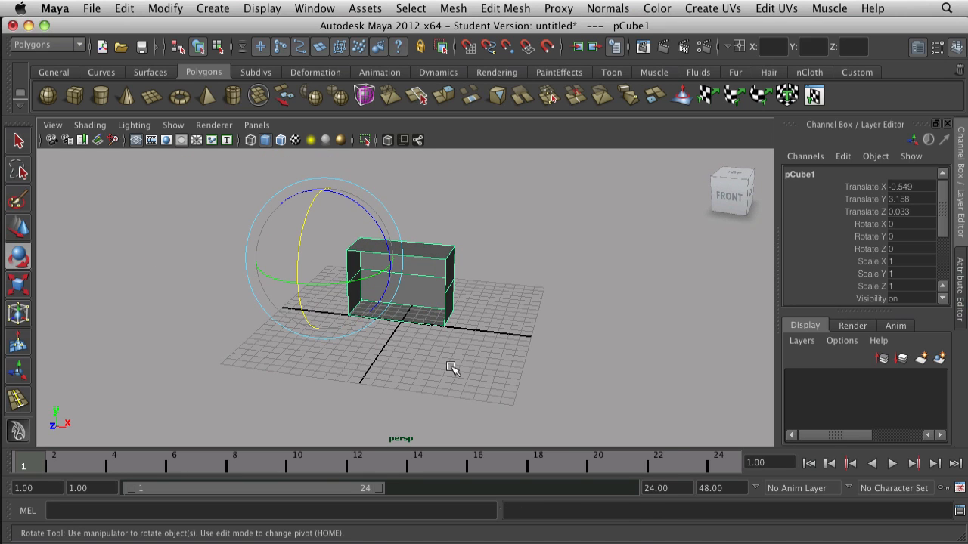
key(space)
key(space)
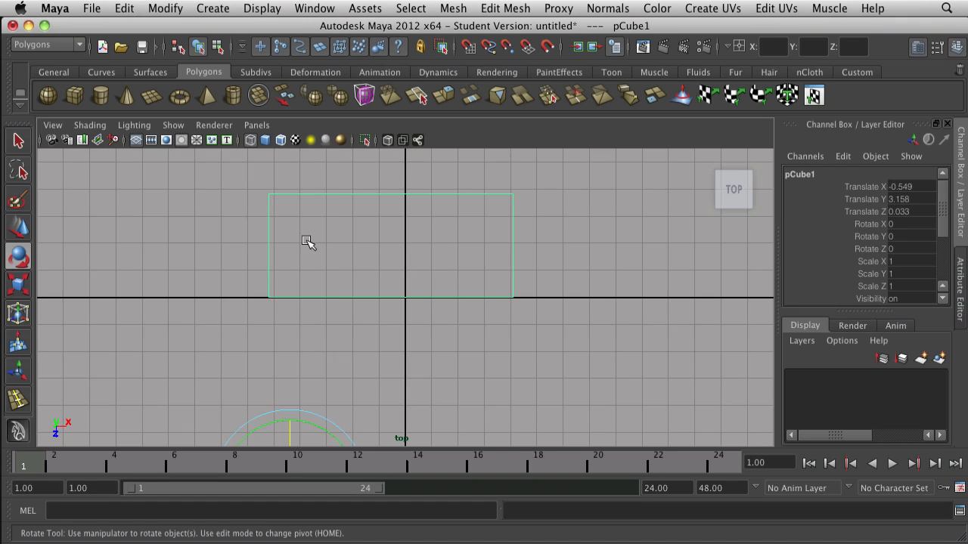
scroll(355, 342, down, 2)
alt+middle_drag(363, 348, 340, 270)
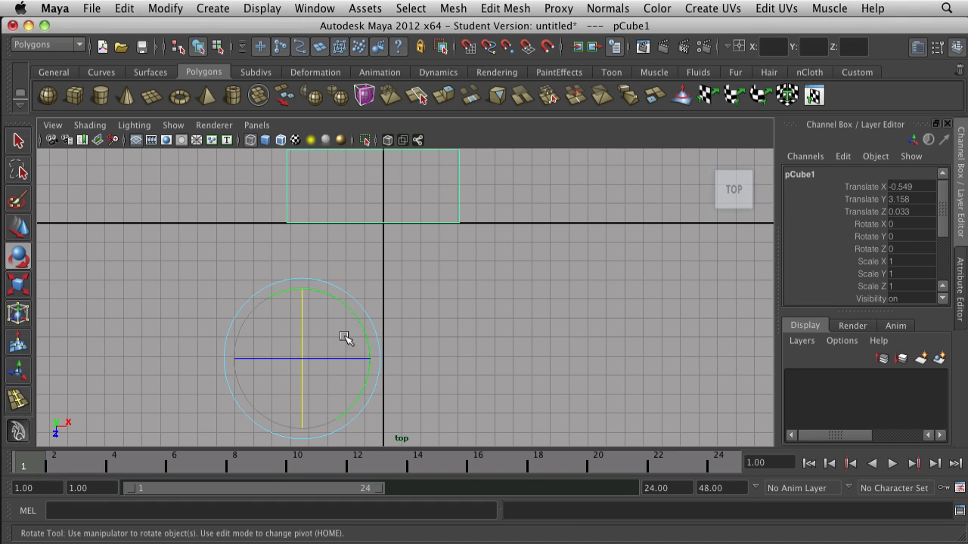
alt+middle_drag(381, 297, 383, 317)
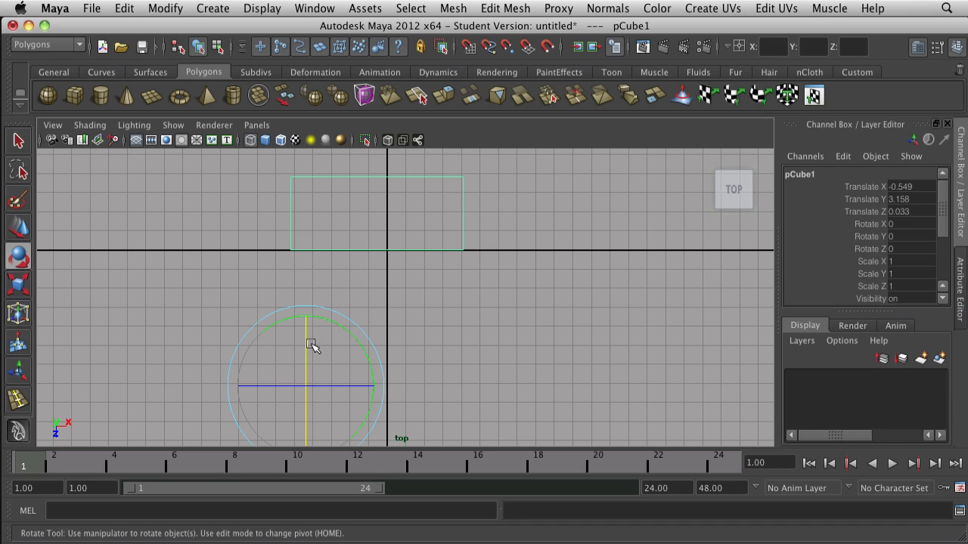
key(Home)
key(Home)
key(Home)
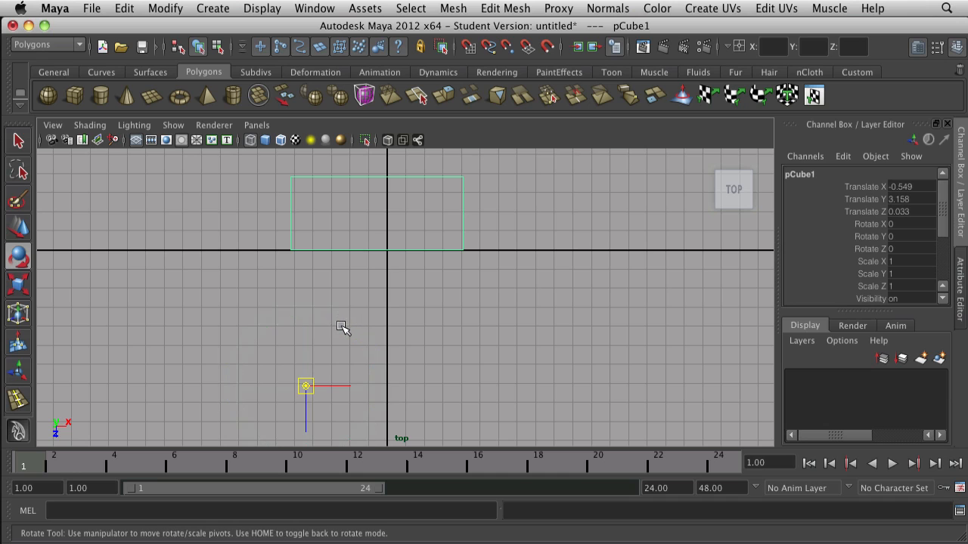
drag(304, 386, 386, 247)
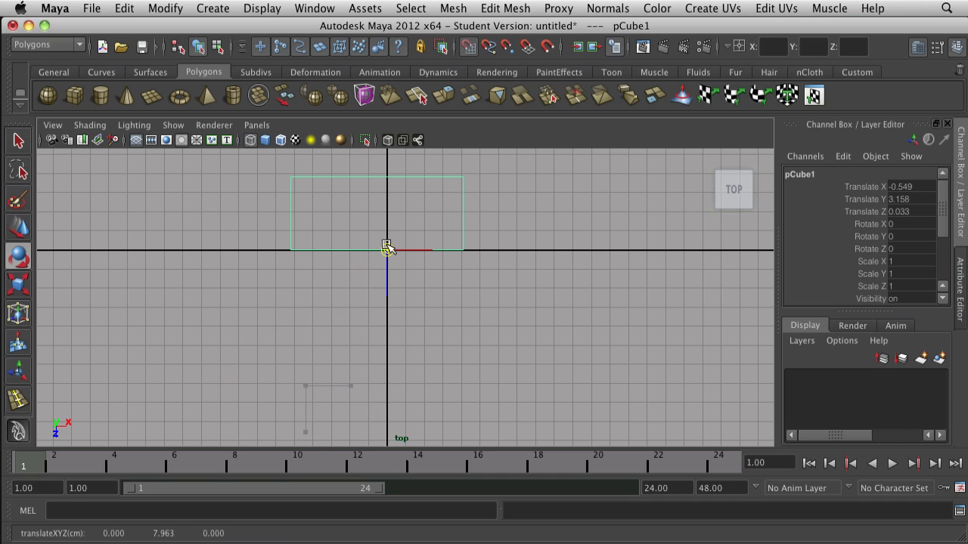
scroll(370, 254, up, 3)
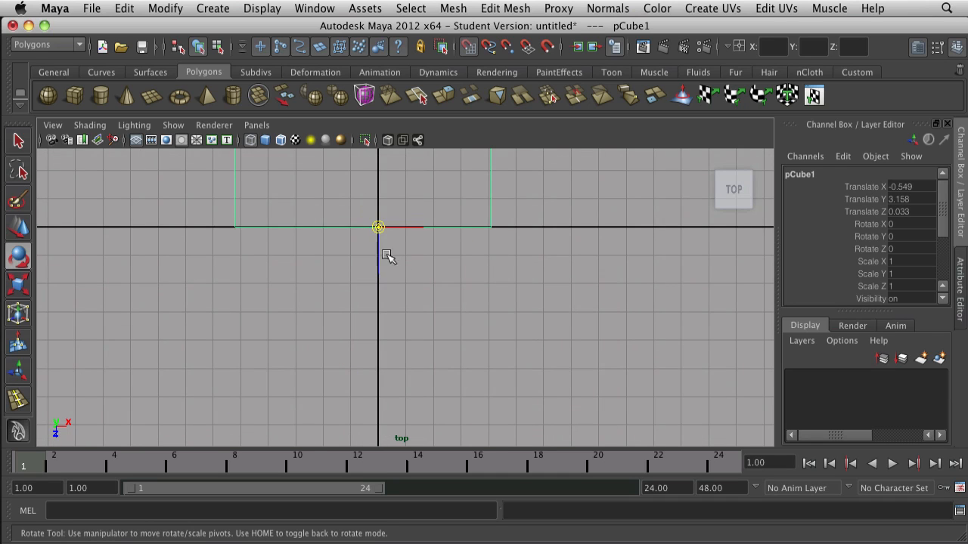
key(Home)
scroll(426, 278, down, 1)
Step: Try rotating the half cube around X about its snapped pivot in the perspective view, and undo the rotation
key(space)
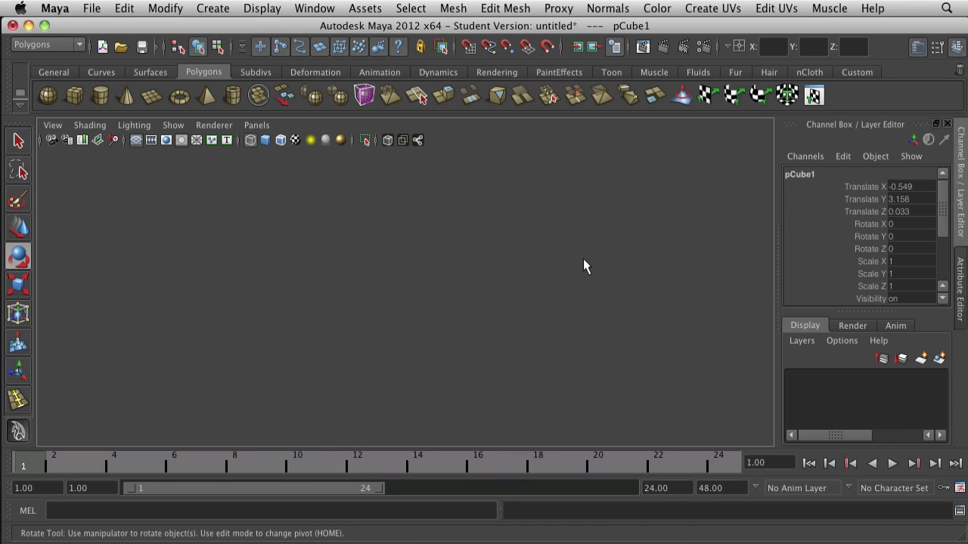
key(space)
alt+drag(517, 334, 462, 244)
key(ctrl+z)
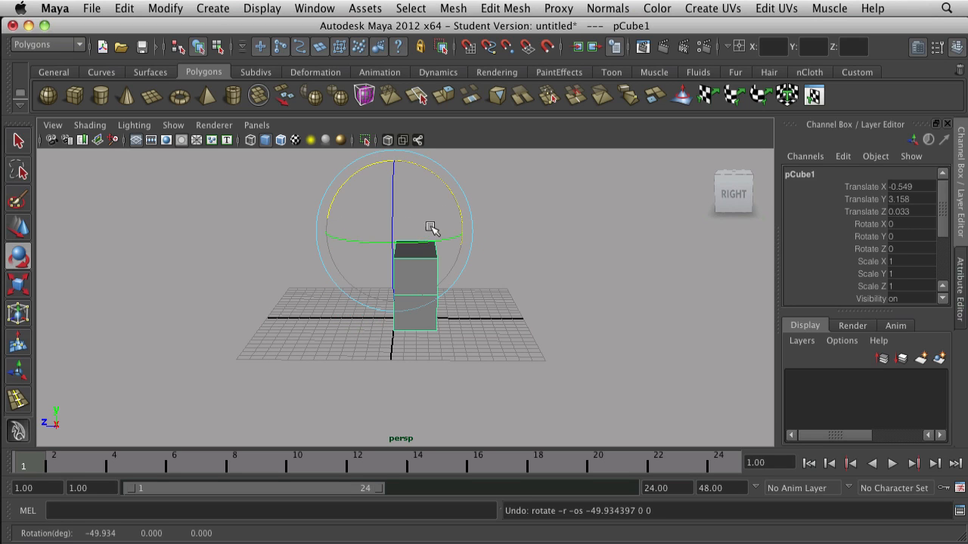
alt+drag(386, 363, 395, 302)
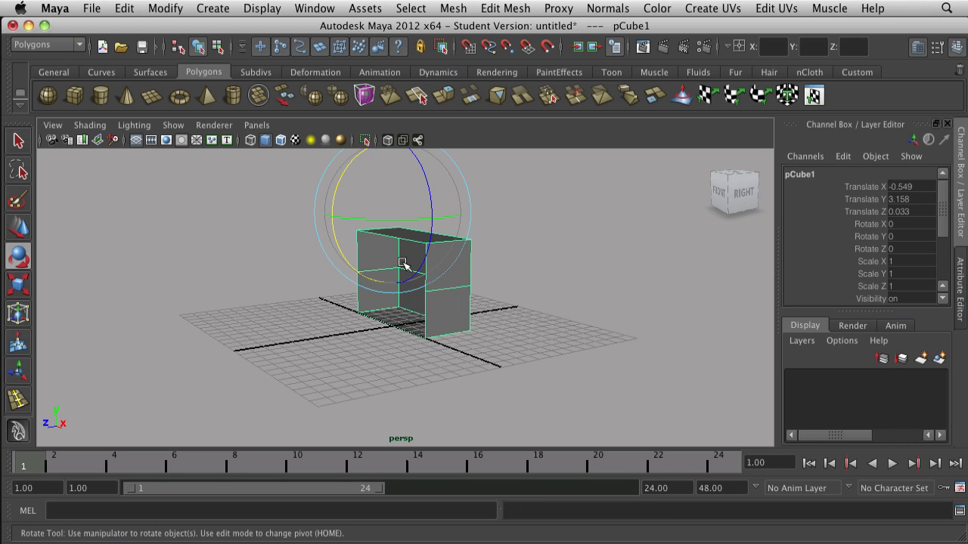
Step: In the side view, lower the pivot with grid snapping to about mid-height of the half cube, keeping it on the center line
key(space)
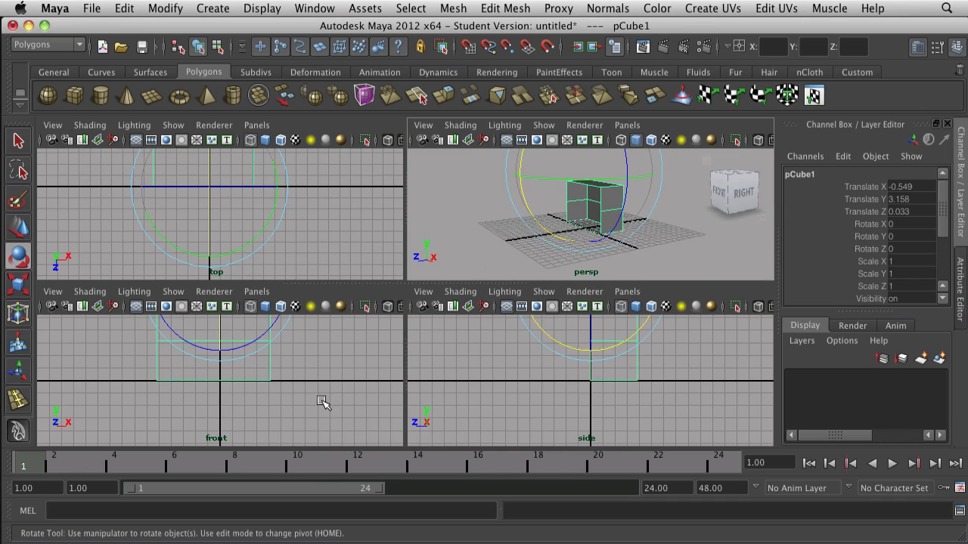
key(space)
key(space)
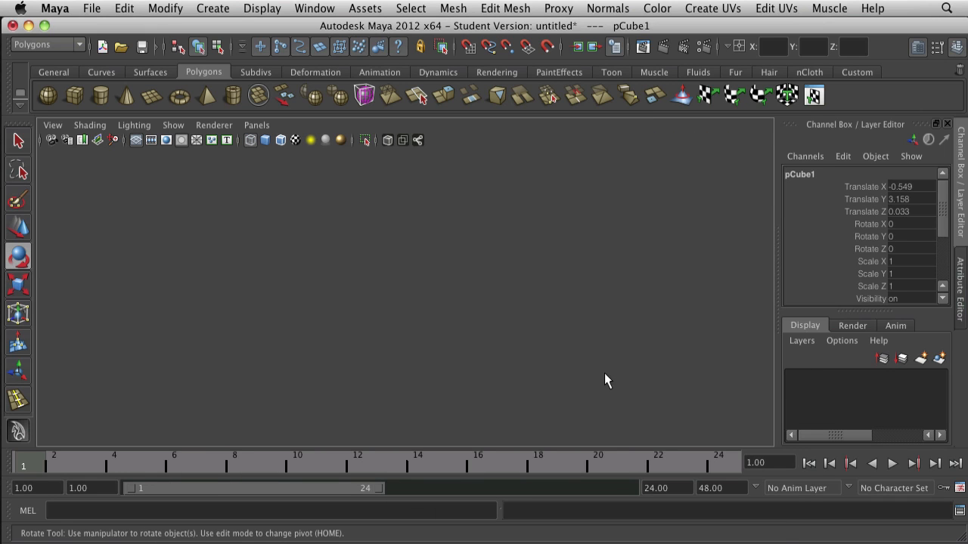
key(space)
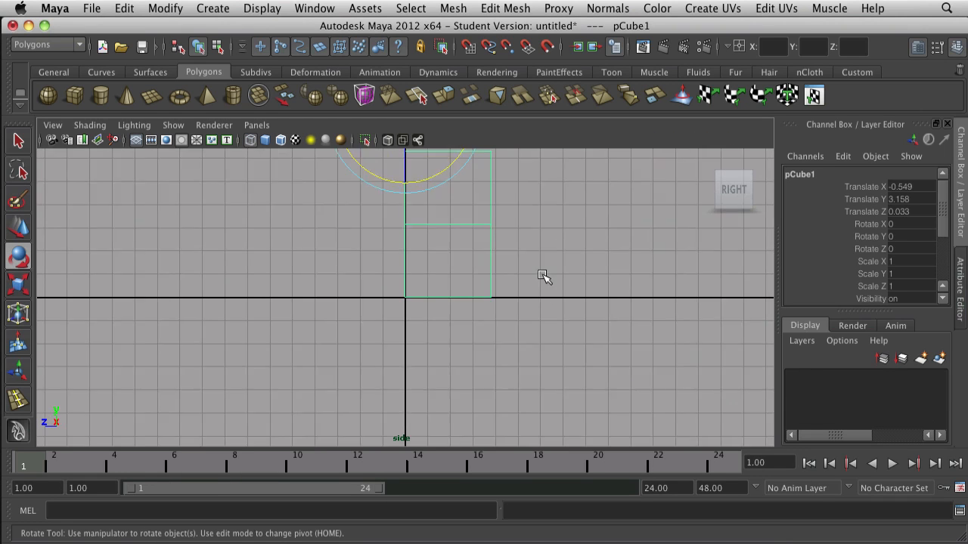
key(Home)
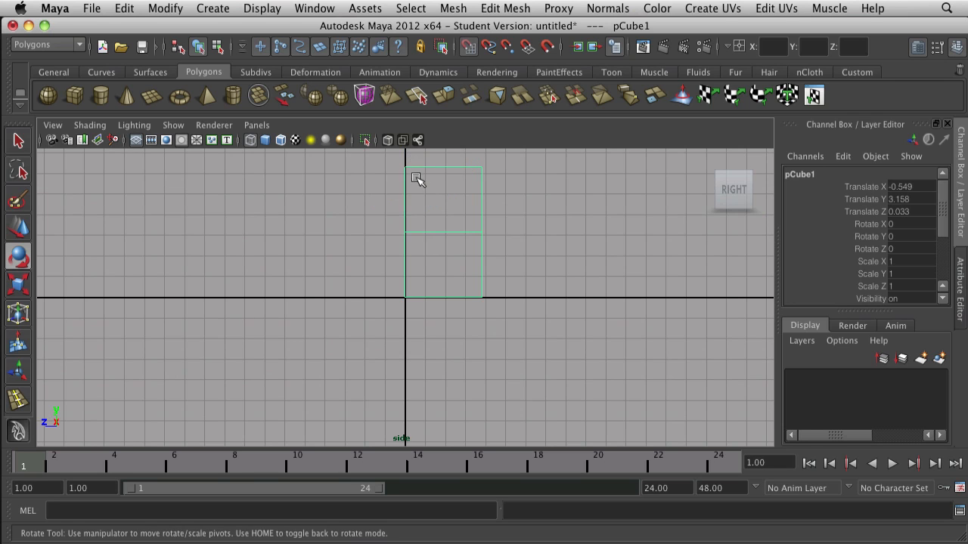
scroll(416, 178, down, 3)
drag(409, 185, 409, 209)
drag(420, 253, 405, 253)
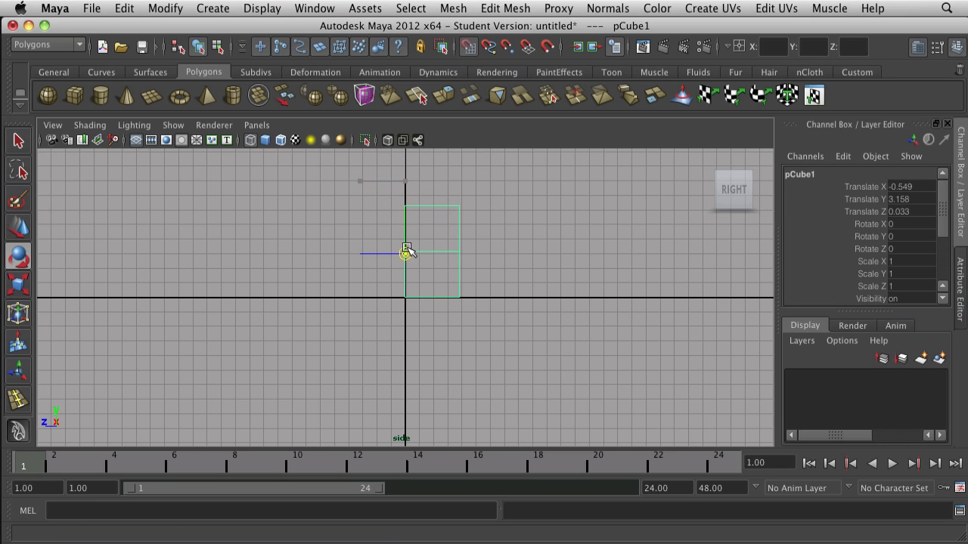
key(e)
scroll(431, 238, up, 3)
key(Home)
key(x)
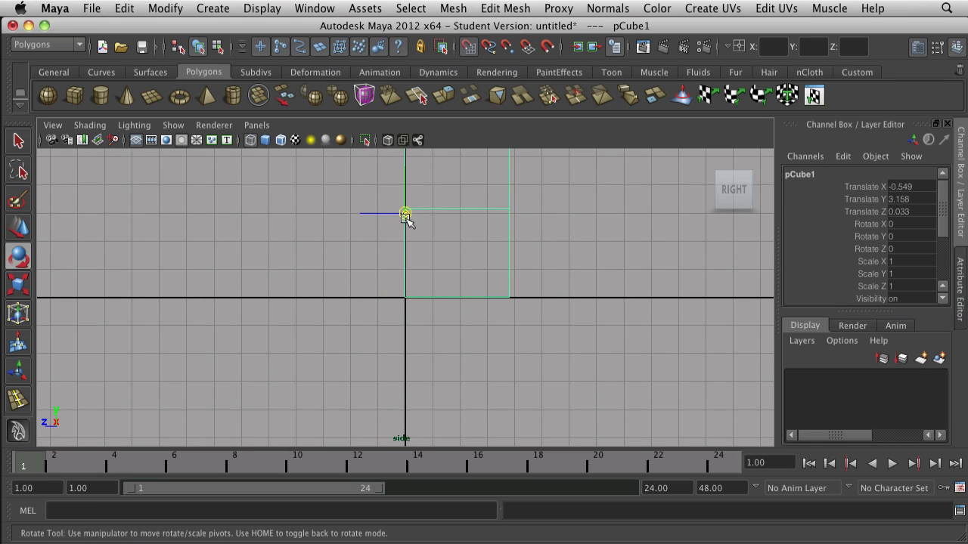
mouse_move(411, 214)
mouse_down()
mouse_move(421, 205)
mouse_move(418, 215)
mouse_up()
key(Home)
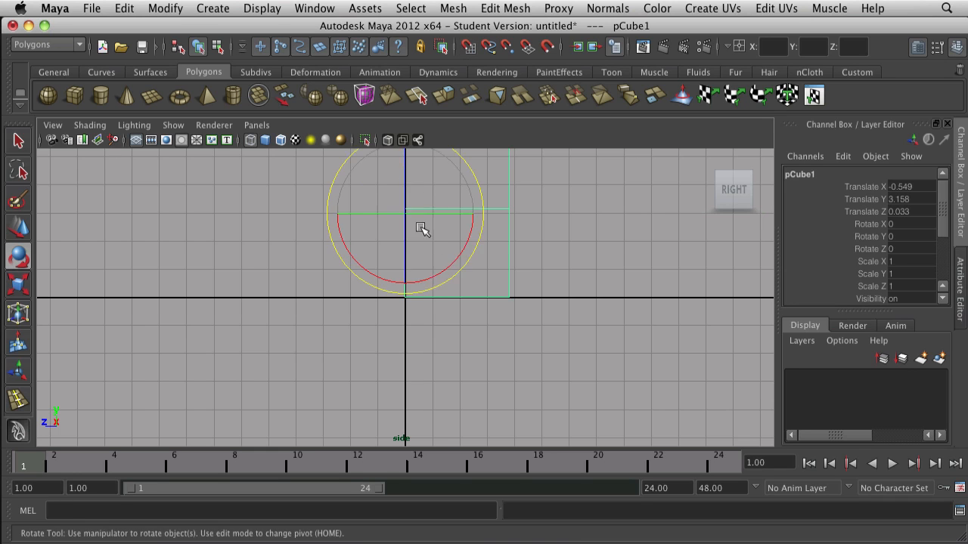
Step: Return to the full perspective view and activate the Move tool with the half cube's open side in sight
key(space)
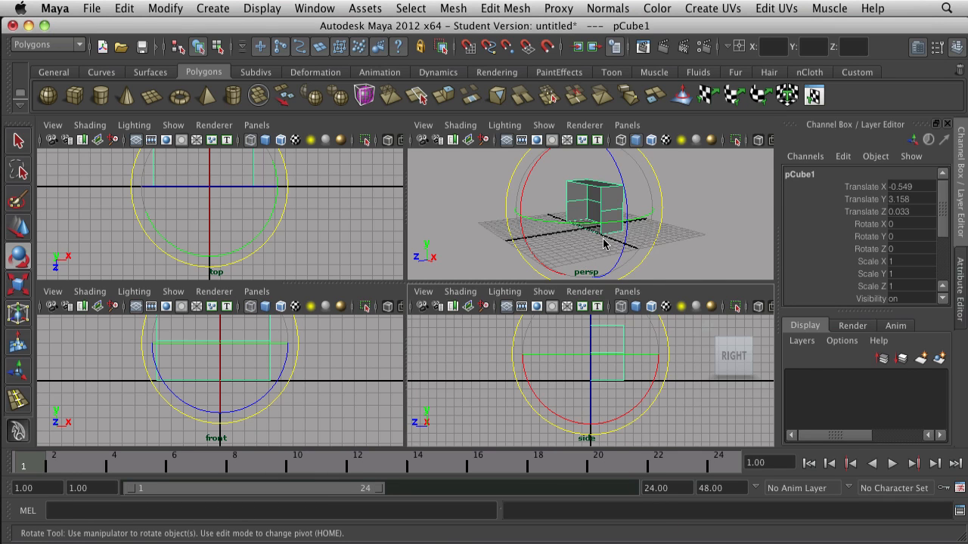
key(space)
mouse_move(572, 283)
alt+mouse_down()
mouse_move(390, 320)
mouse_move(551, 316)
alt+mouse_up()
key(w)
alt+drag(492, 340, 446, 340)
Step: Open the Duplicate Special options for the selected half cube and move the dialog slightly higher
click(93, 7)
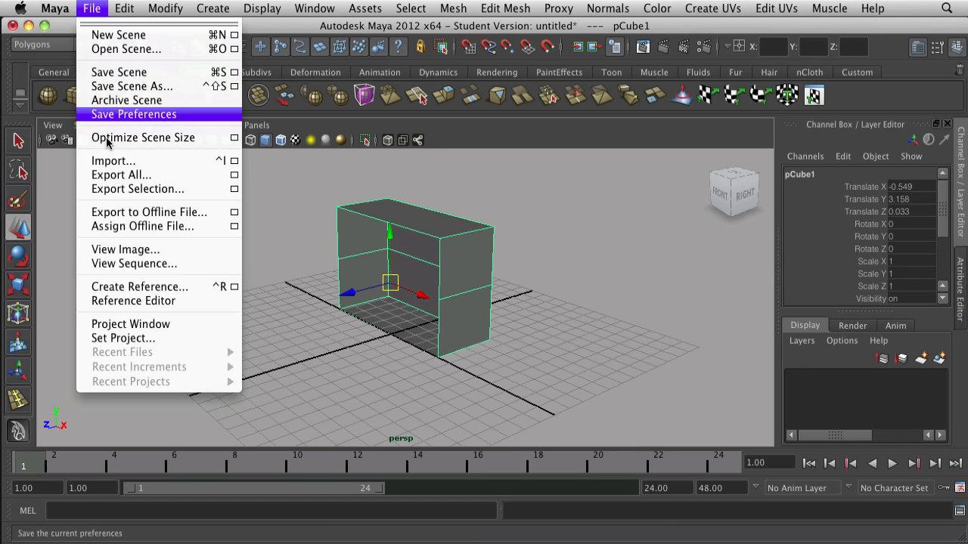
mouse_move(124, 8)
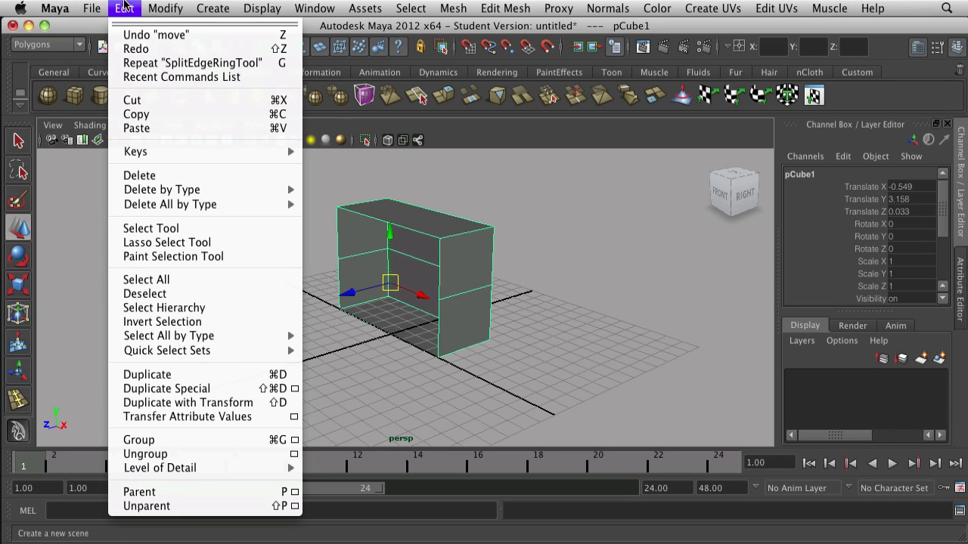
click(294, 388)
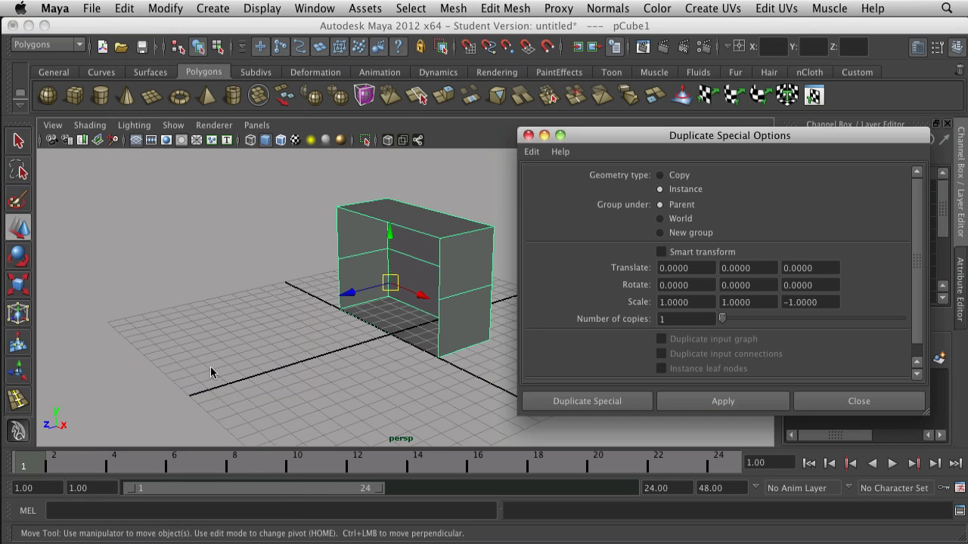
drag(603, 137, 604, 130)
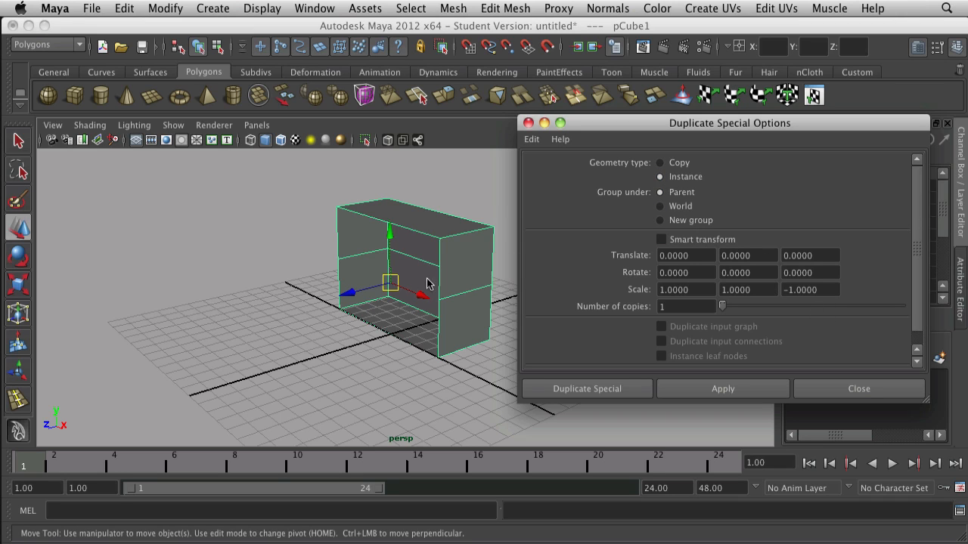
alt+drag(426, 278, 363, 342)
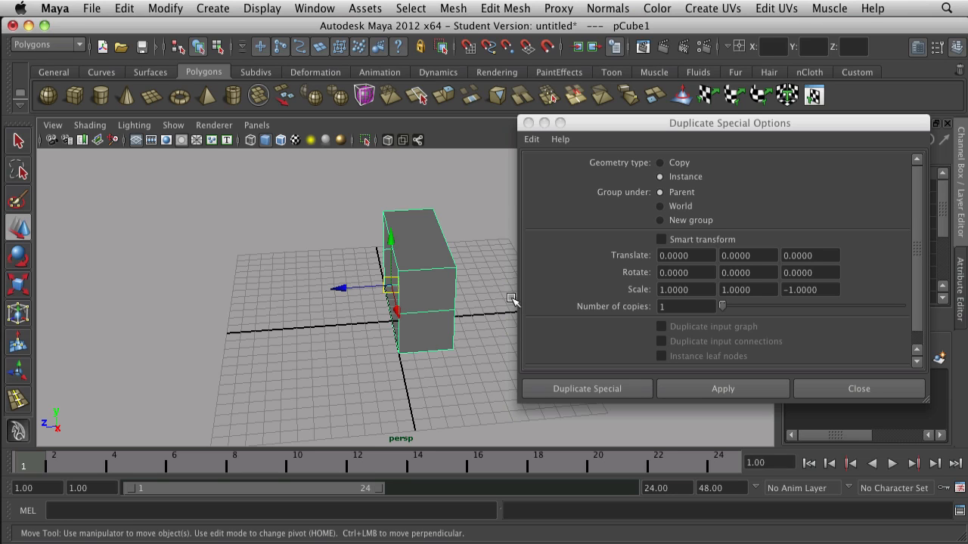
Step: Duplicate the half cube as an instance mirrored with a Z scale of -1.0000, and clear the selection
click(790, 292)
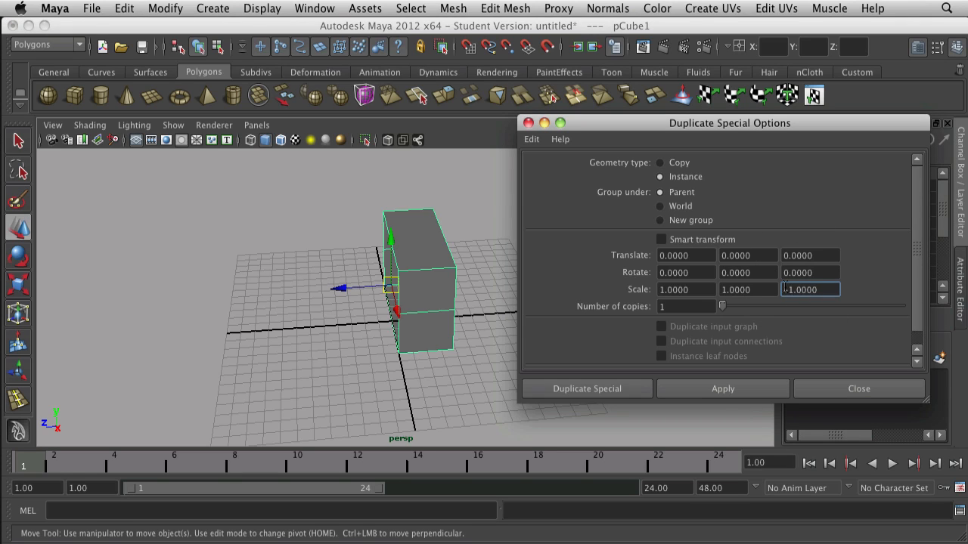
key(Return)
click(600, 392)
click(503, 331)
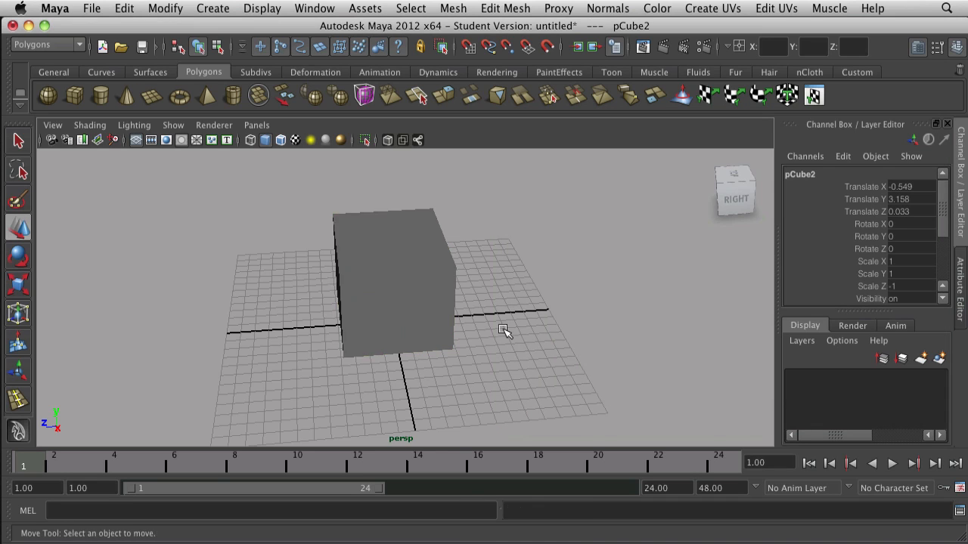
Step: Select the original half cube, switch to vertex editing, and move its upper outer front corner vertex slightly outward
alt+drag(504, 330, 410, 315)
click(410, 315)
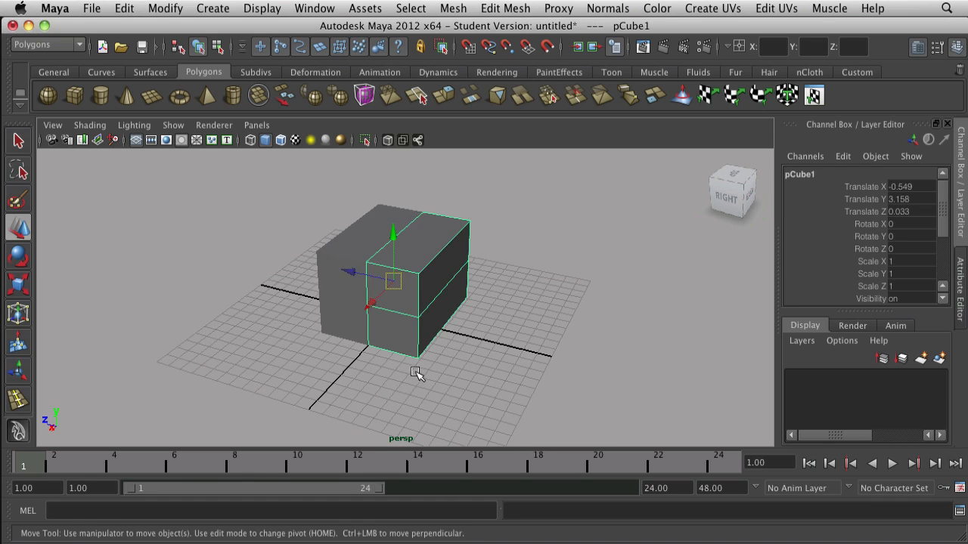
alt+drag(416, 374, 443, 367)
right_drag(443, 238, 376, 237)
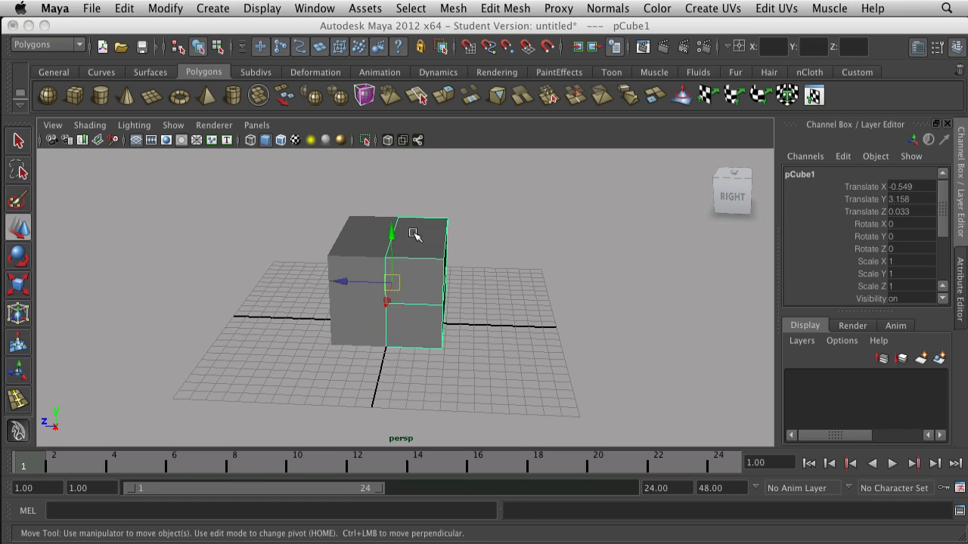
scroll(450, 231, up, 3)
click(471, 228)
drag(471, 226, 481, 214)
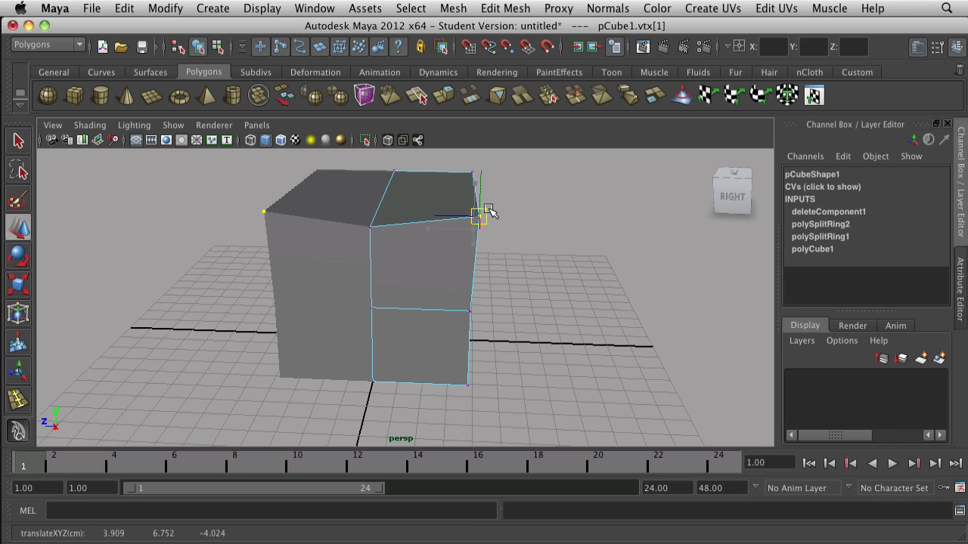
Step: Adjust the mid-height vertices on the original half's outer side, pulling the rear one outward
click(471, 309)
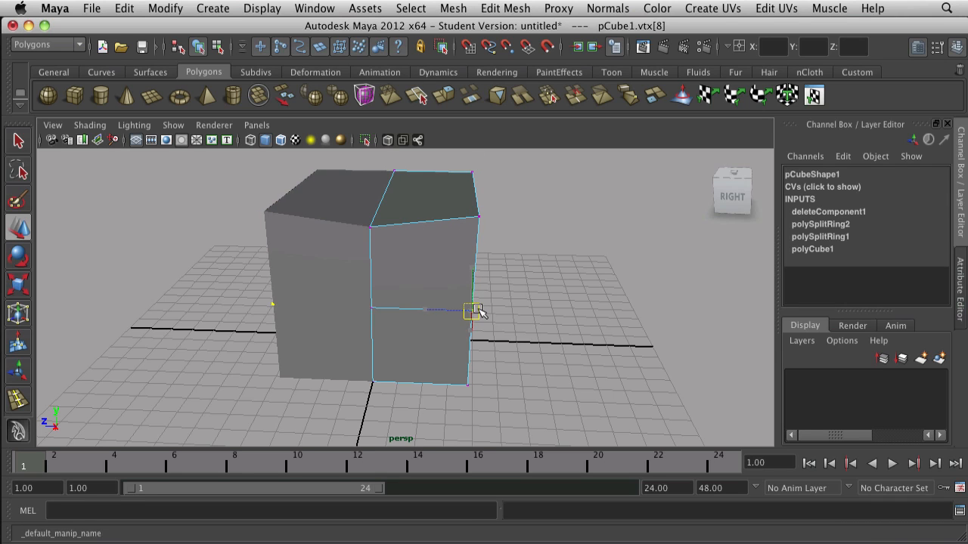
drag(471, 309, 555, 281)
click(530, 313)
click(531, 281)
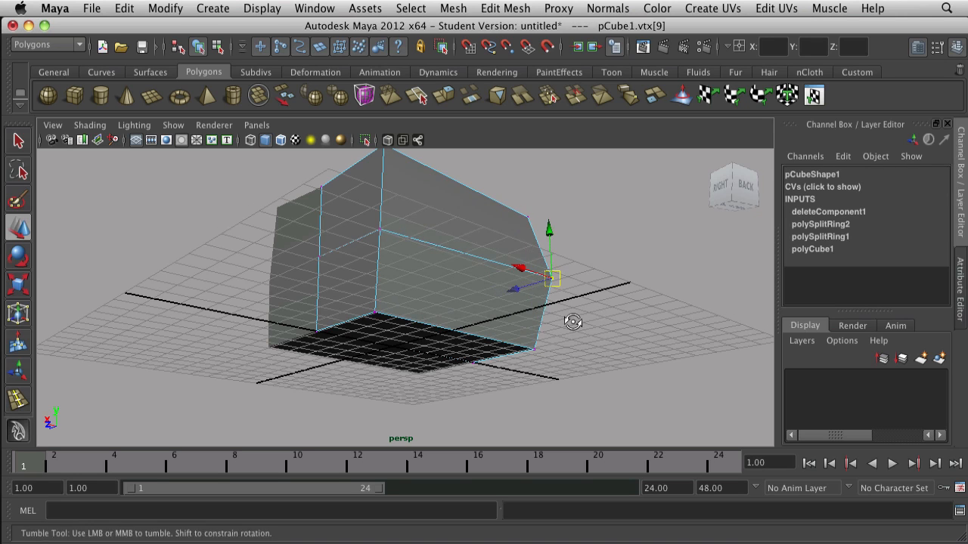
alt+drag(572, 320, 369, 366)
alt+drag(373, 295, 659, 370)
scroll(454, 270, up, 3)
Step: Extrude the upper outer side face of the original half outward into a short arm
right_click(444, 276)
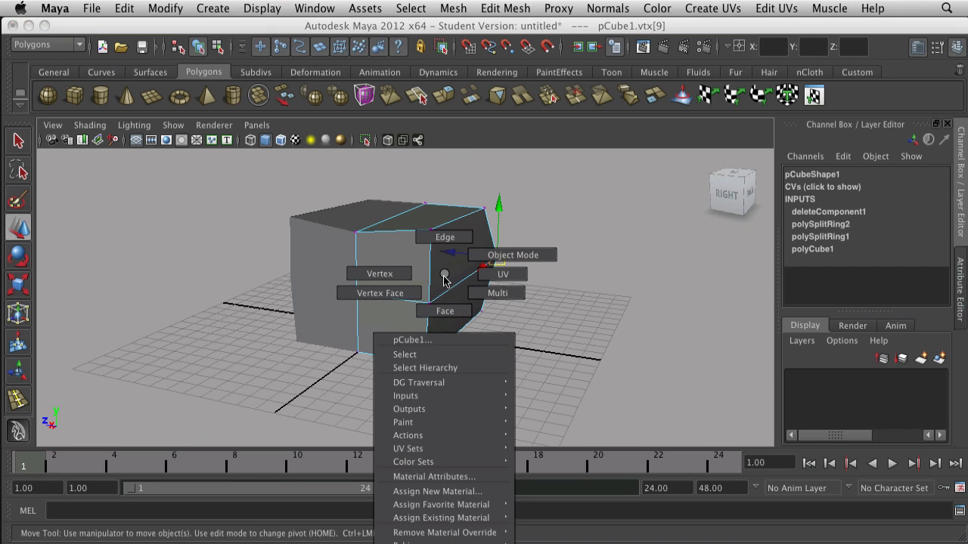
right_drag(443, 291, 445, 318)
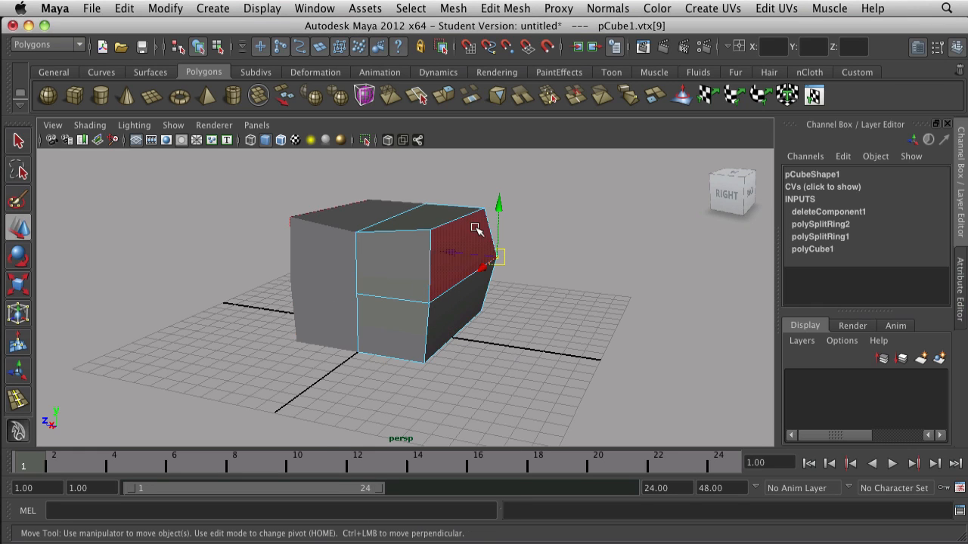
click(475, 229)
alt+drag(490, 178, 454, 180)
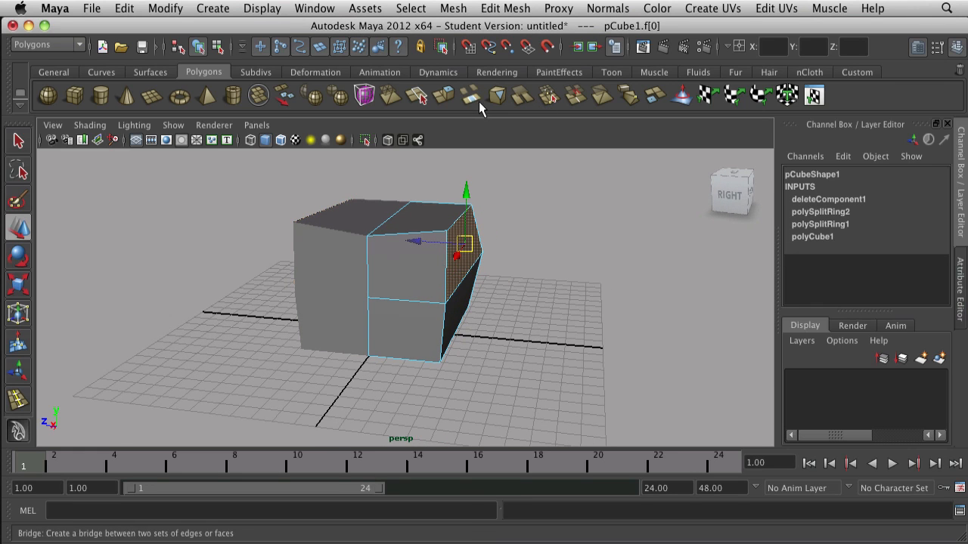
click(444, 95)
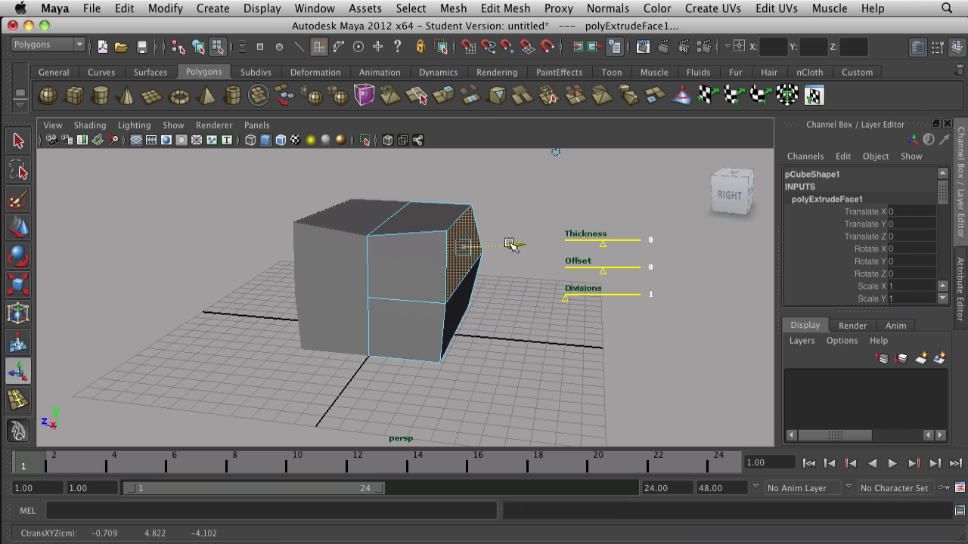
alt+drag(511, 245, 505, 338)
key(t)
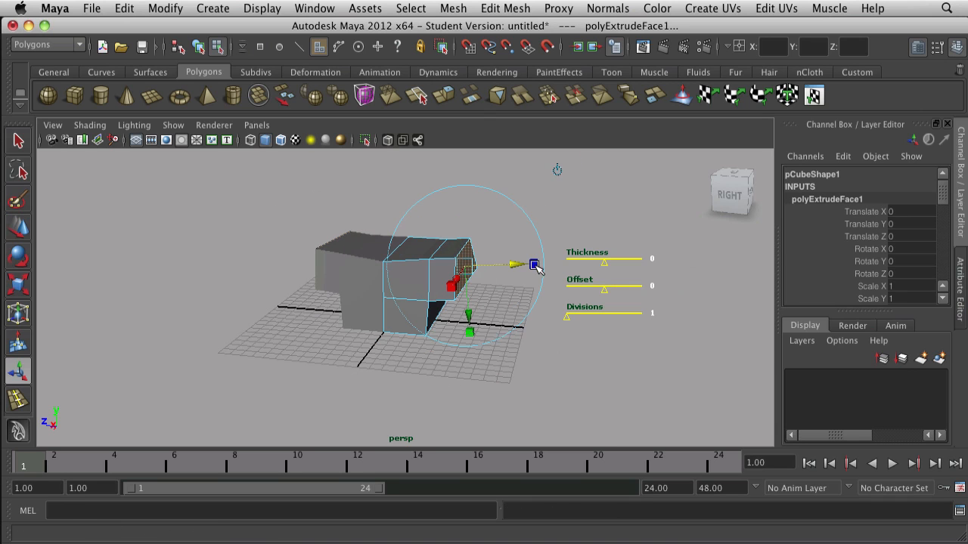
click(387, 397)
Step: Extrude the bottom face of the original half straight down into a leg
alt+drag(385, 393, 418, 311)
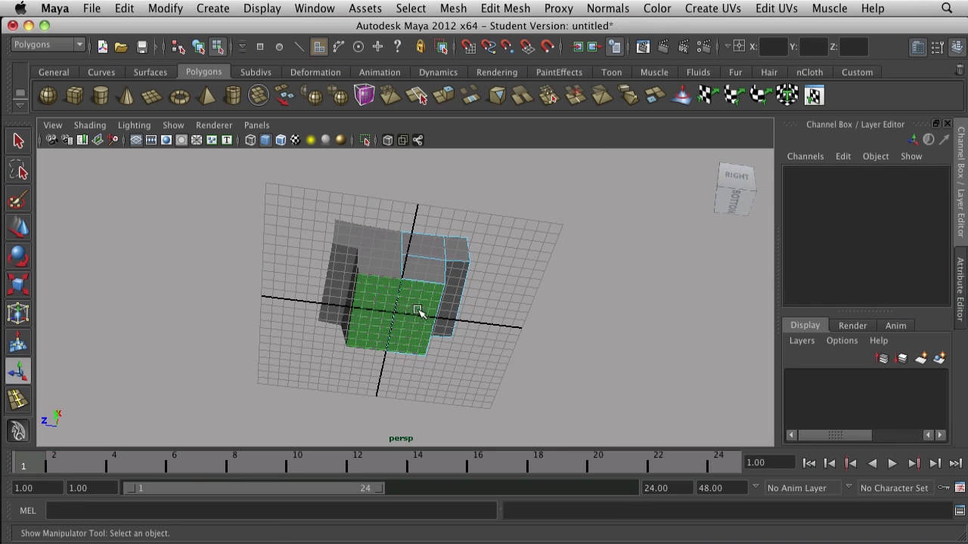
click(418, 312)
alt+drag(494, 353, 486, 406)
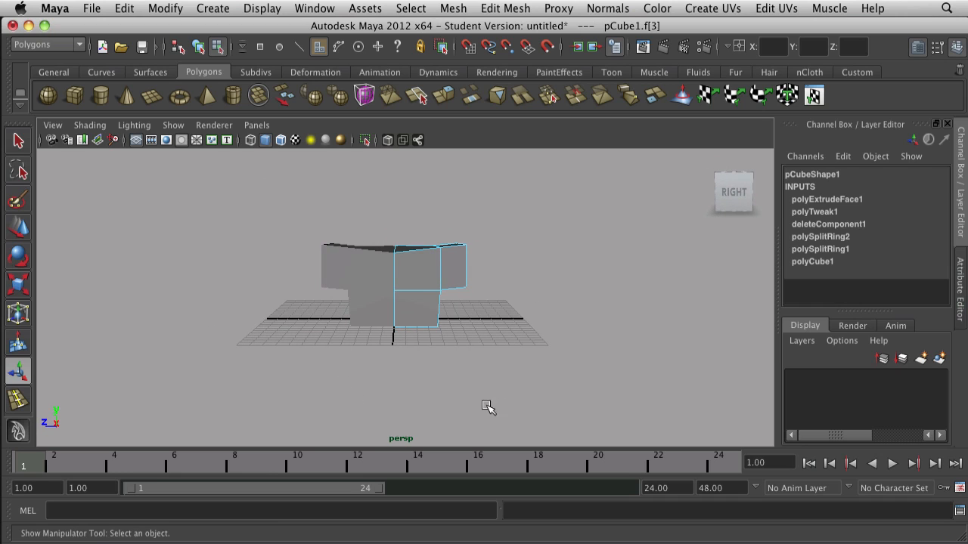
click(444, 95)
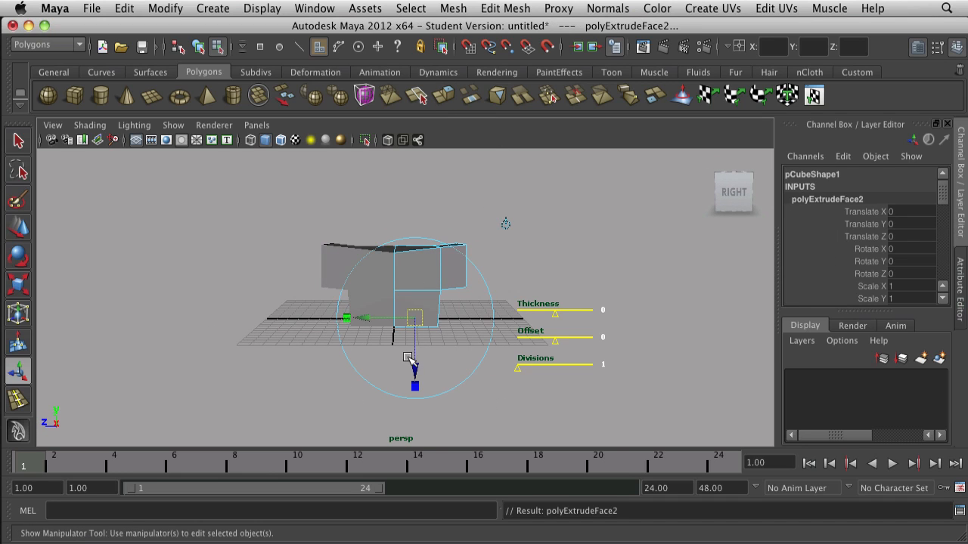
drag(409, 360, 388, 408)
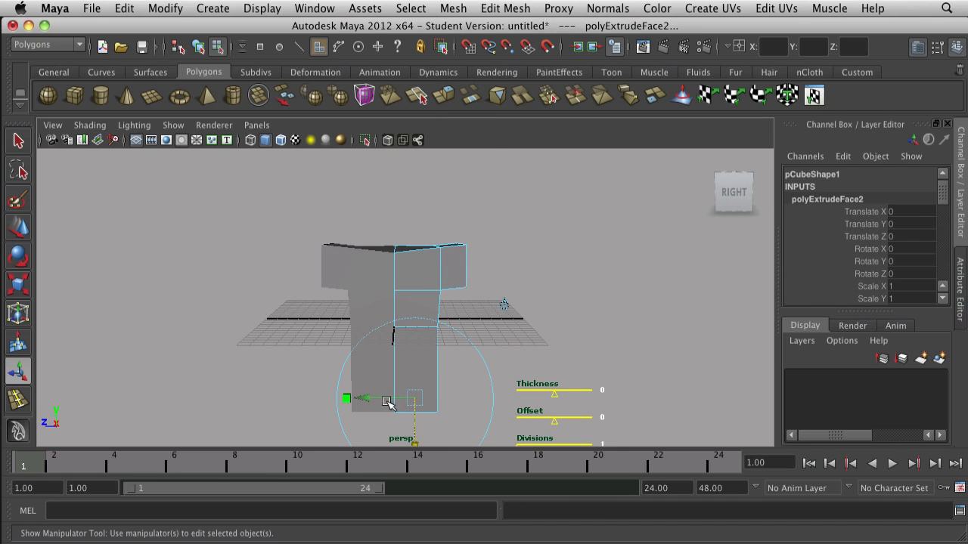
Step: Move the leg's end face outward along Z, away from the center line, and clear the selection
click(395, 403)
alt+drag(440, 432, 412, 399)
key(w)
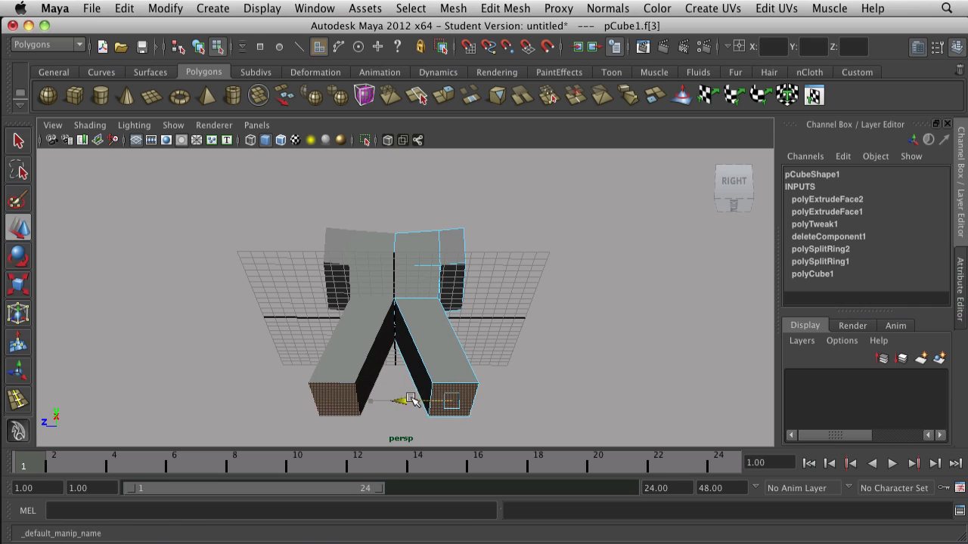
click(524, 367)
Step: Try moving the mid-height front vertex on the center seam along Z, and undo the moves
alt+drag(524, 368, 408, 253)
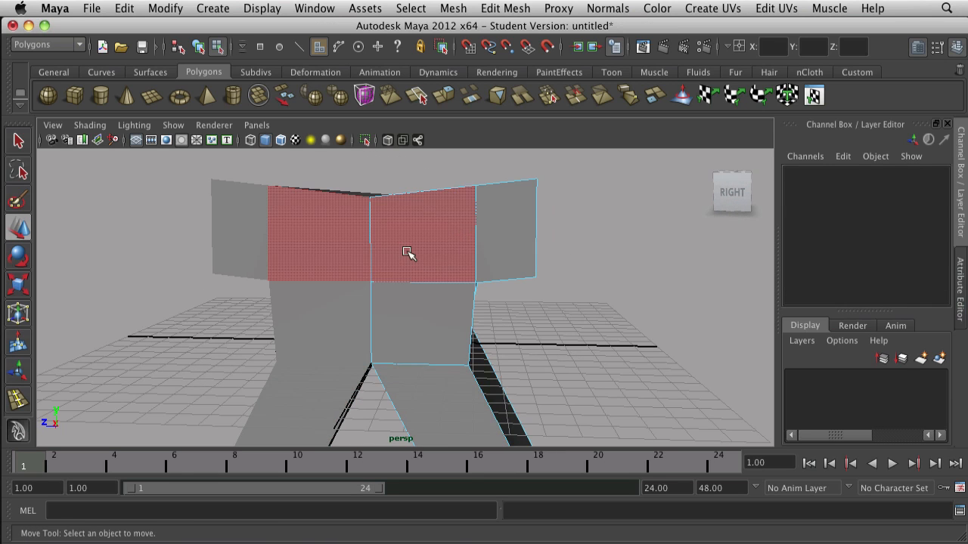
right_drag(404, 261, 368, 284)
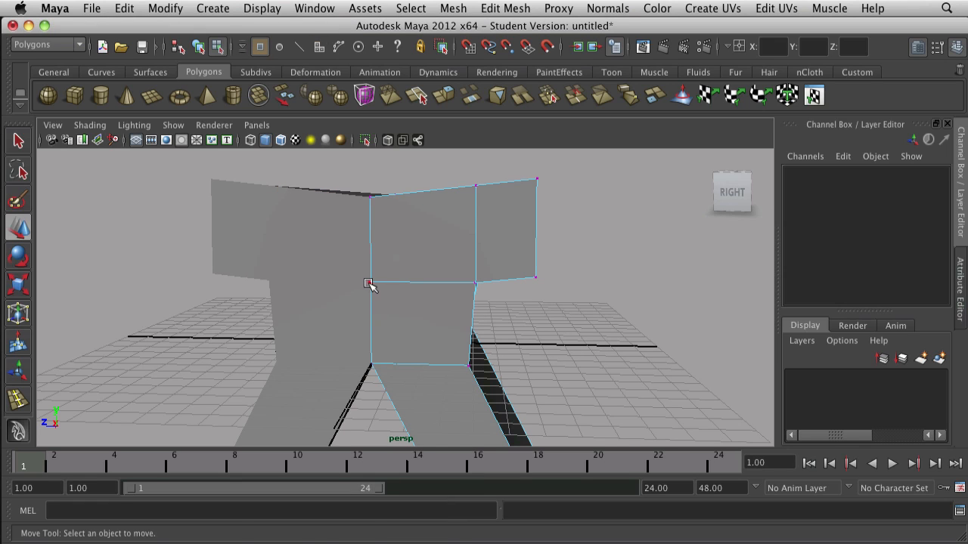
click(369, 283)
drag(327, 285, 397, 282)
alt+drag(396, 343, 339, 360)
key(z)
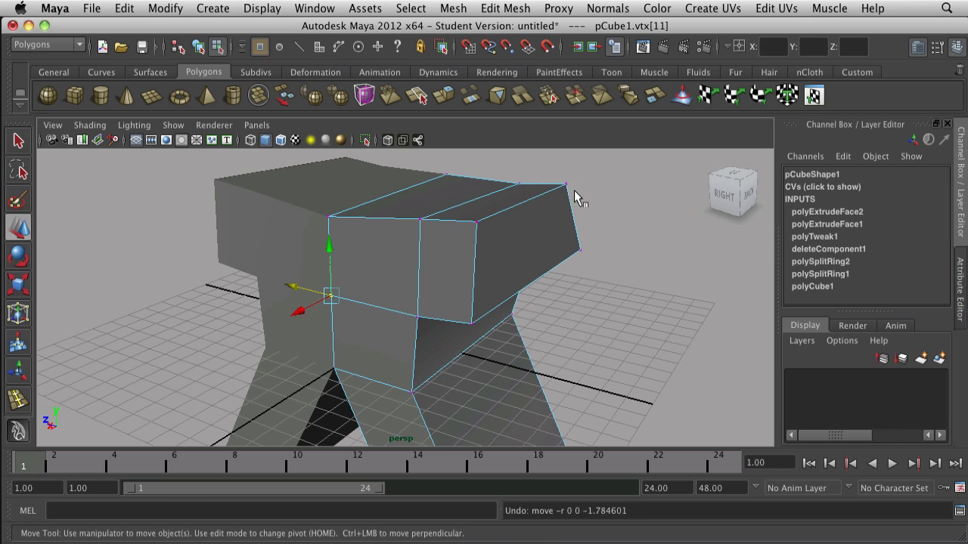
drag(306, 293, 313, 301)
key(z)
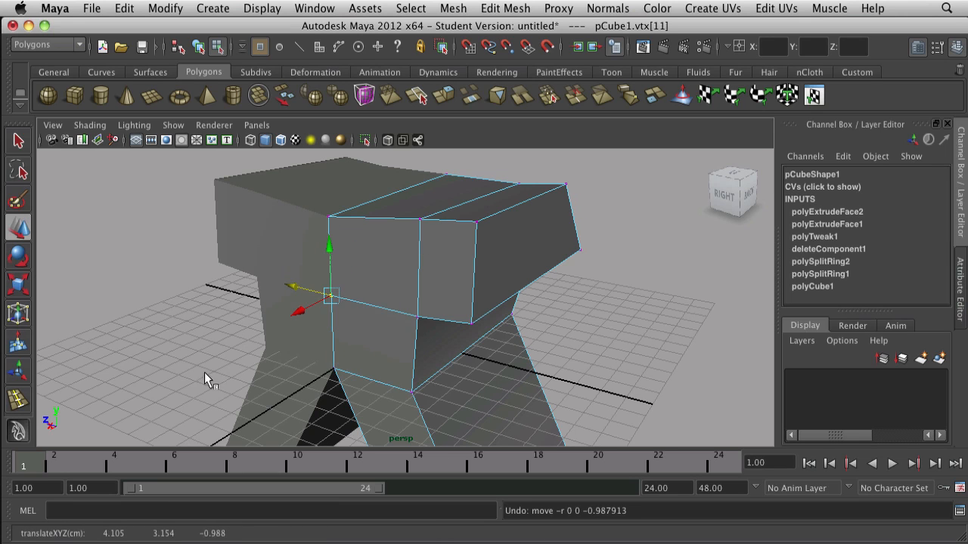
Step: Open the Move tool's settings and enable Reflection
click(937, 47)
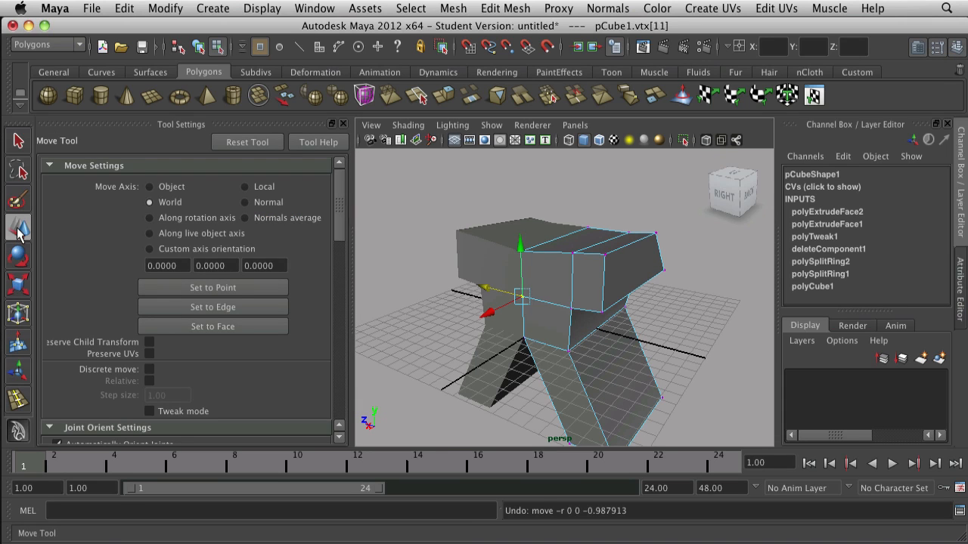
scroll(233, 356, down, 10)
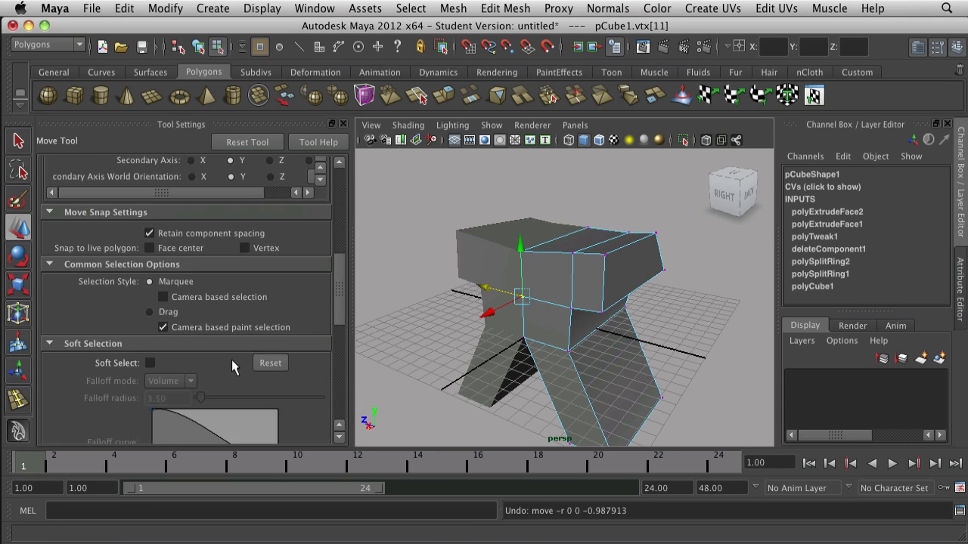
scroll(231, 359, down, 10)
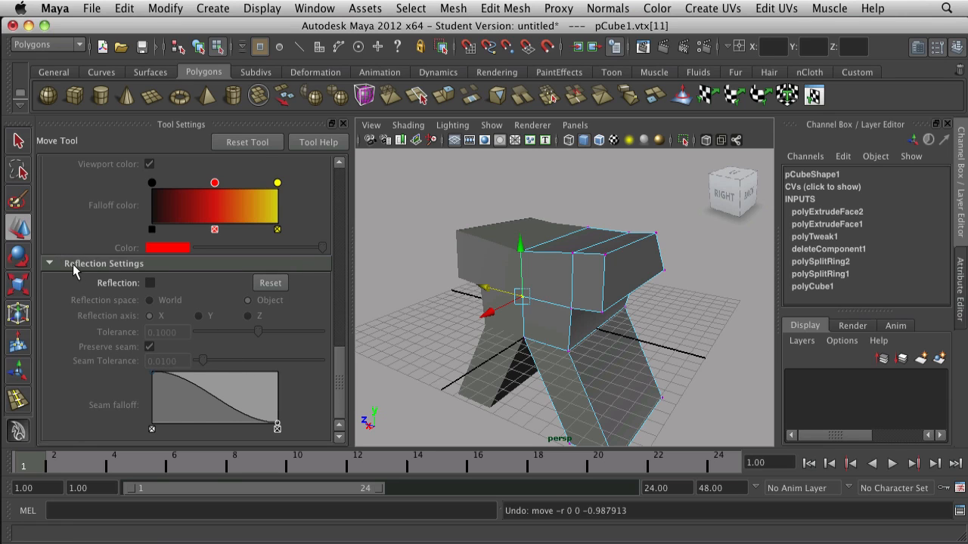
click(151, 283)
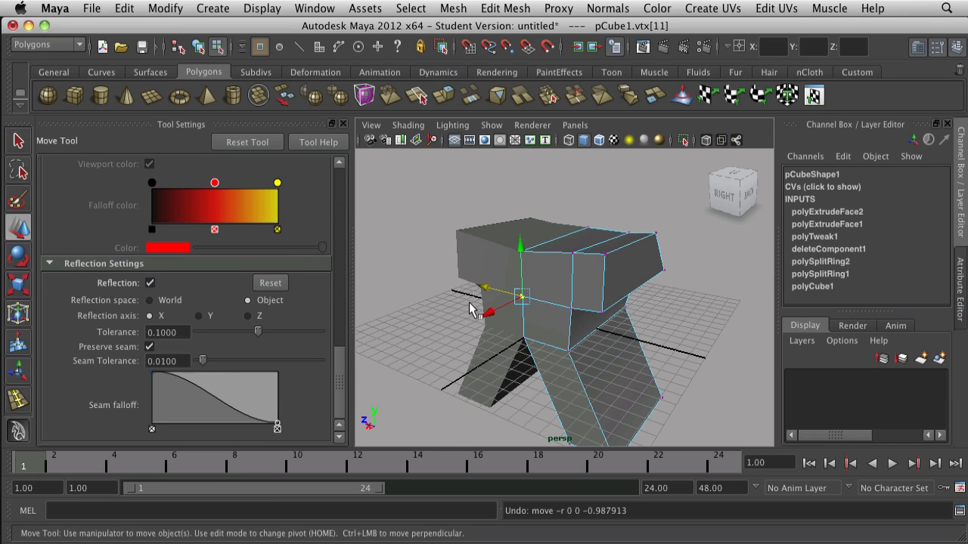
Step: Try moving the seam vertex along Z with object-space X reflection on, and undo the move
scroll(469, 306, up, 3)
scroll(469, 299, down, 2)
drag(468, 292, 467, 291)
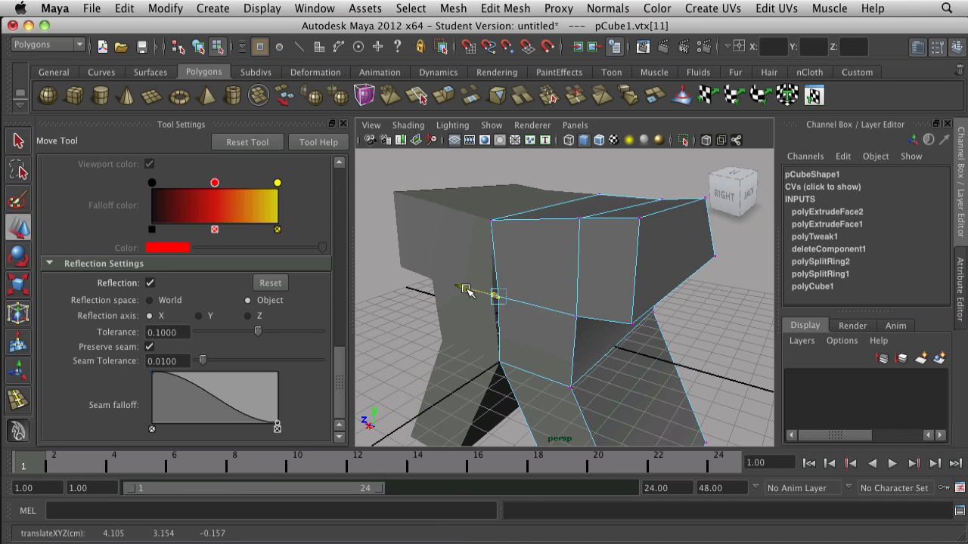
key(z)
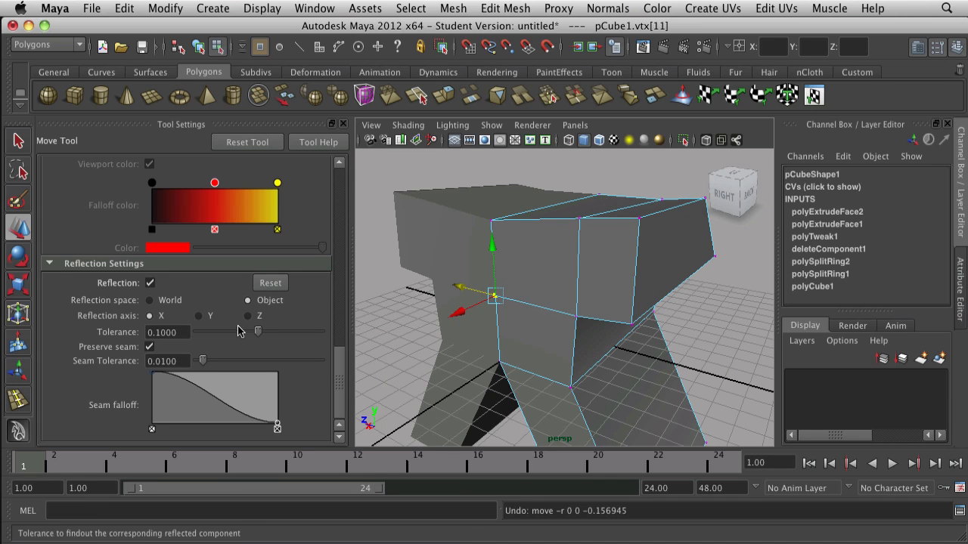
Step: Set the Move tool's reflection axis to Z and its reflection space to World, undoing the trial move of the seam vertex
click(248, 316)
mouse_move(463, 291)
mouse_down()
mouse_move(445, 309)
mouse_move(451, 301)
mouse_up()
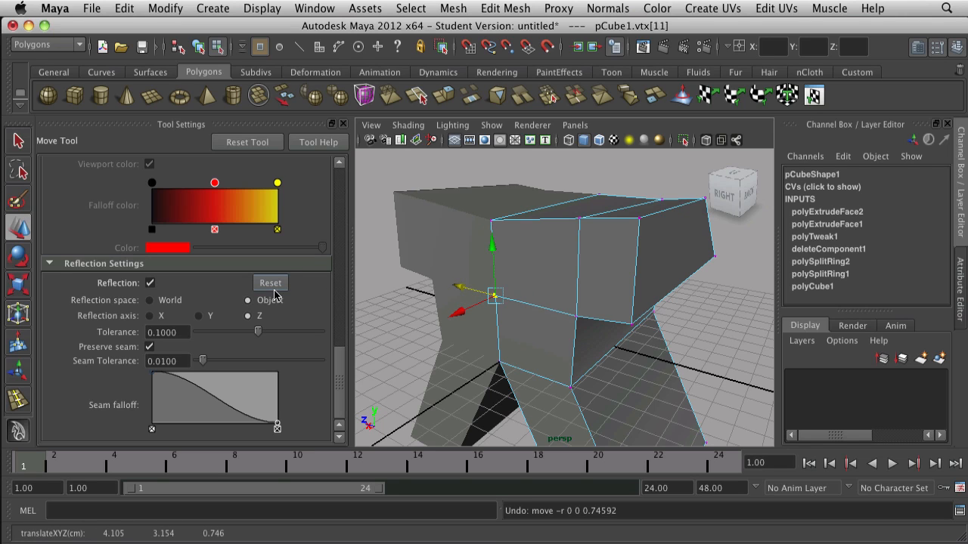
click(207, 316)
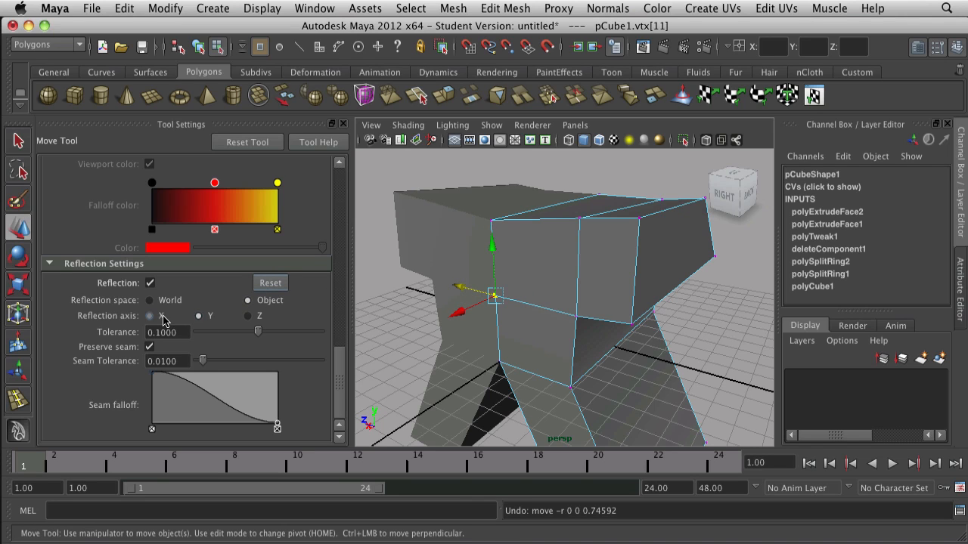
click(163, 319)
click(249, 316)
click(150, 300)
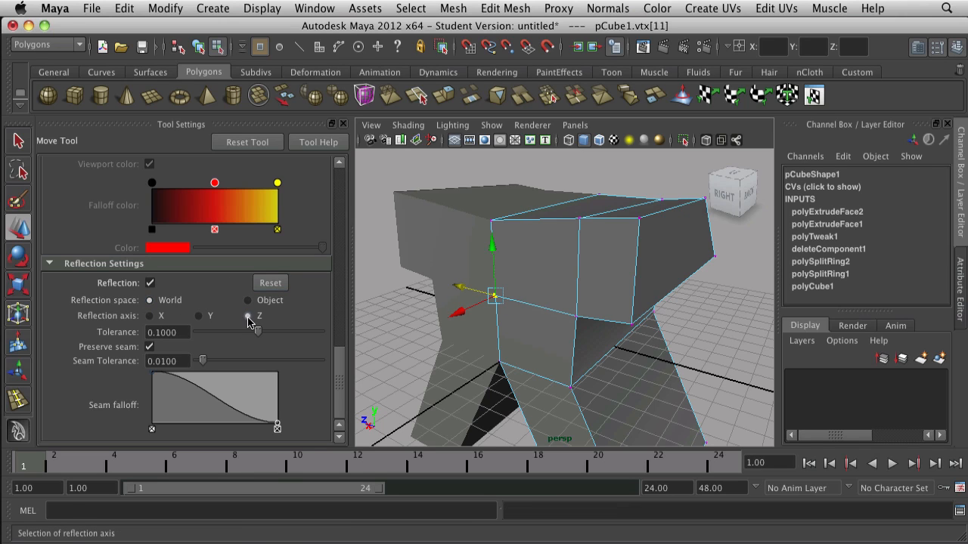
Step: Try moving the seam vertex along Z with world-space Z reflection and Preserve seam on
scroll(530, 318, down, 3)
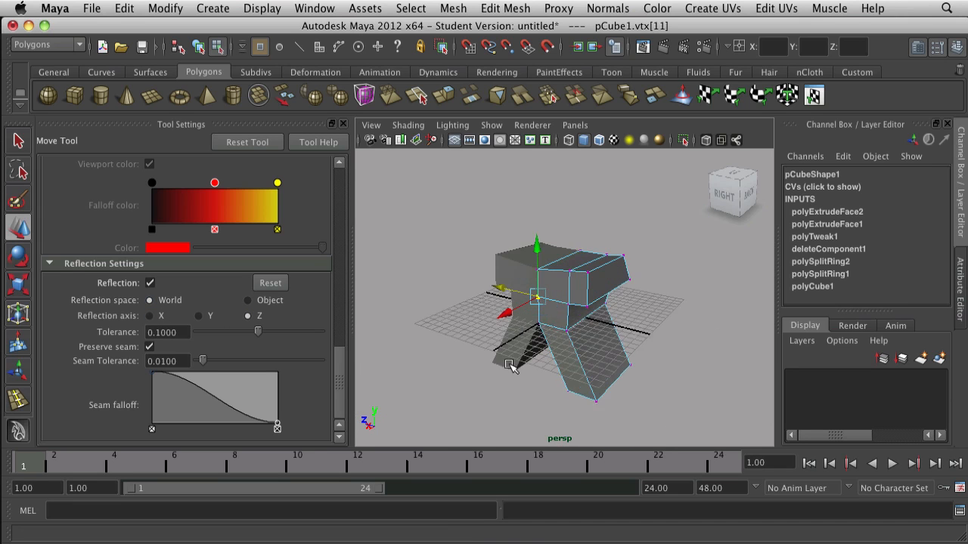
alt+drag(514, 356, 549, 362)
scroll(546, 296, up, 5)
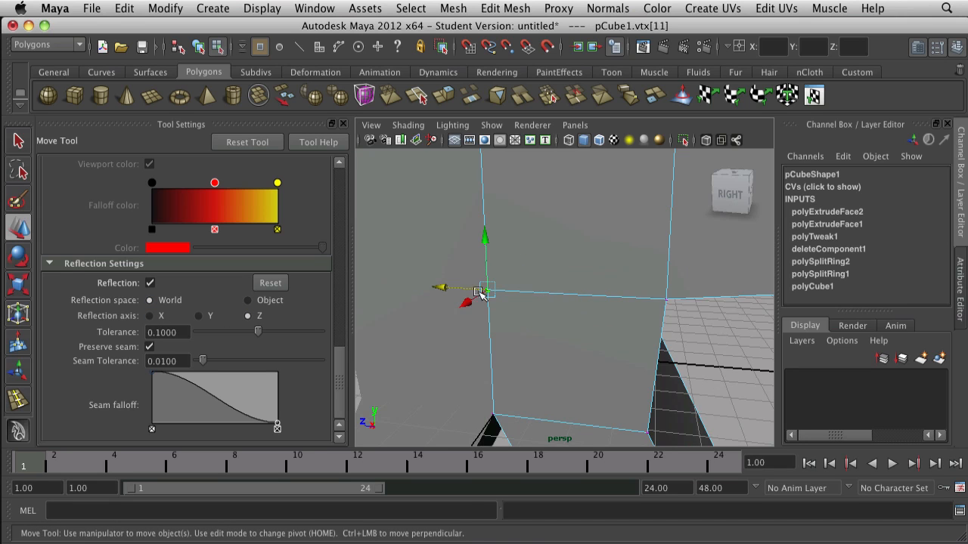
scroll(481, 294, down, 6)
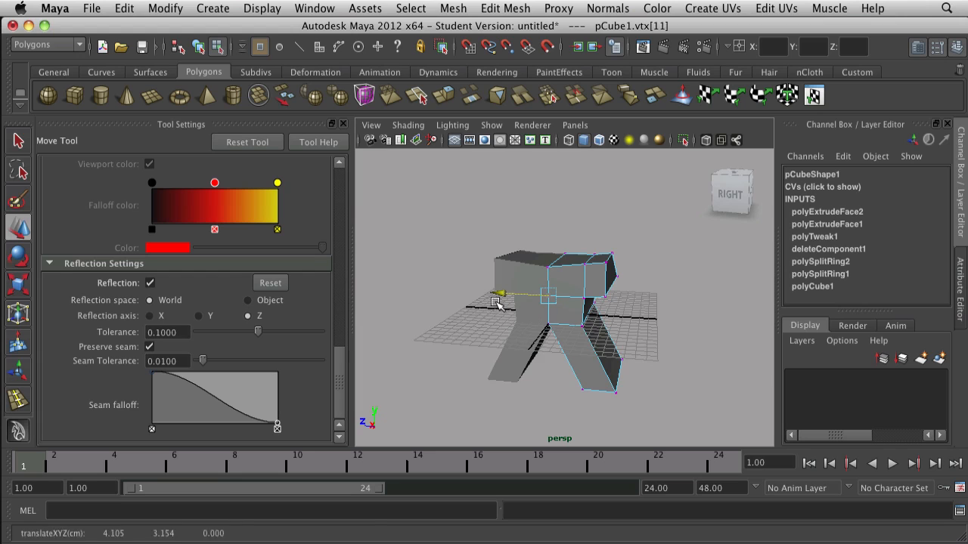
Step: Try moving the outer mid-height front vertex slightly along Z with reflection on, and undo the move
scroll(616, 301, up, 2)
click(597, 299)
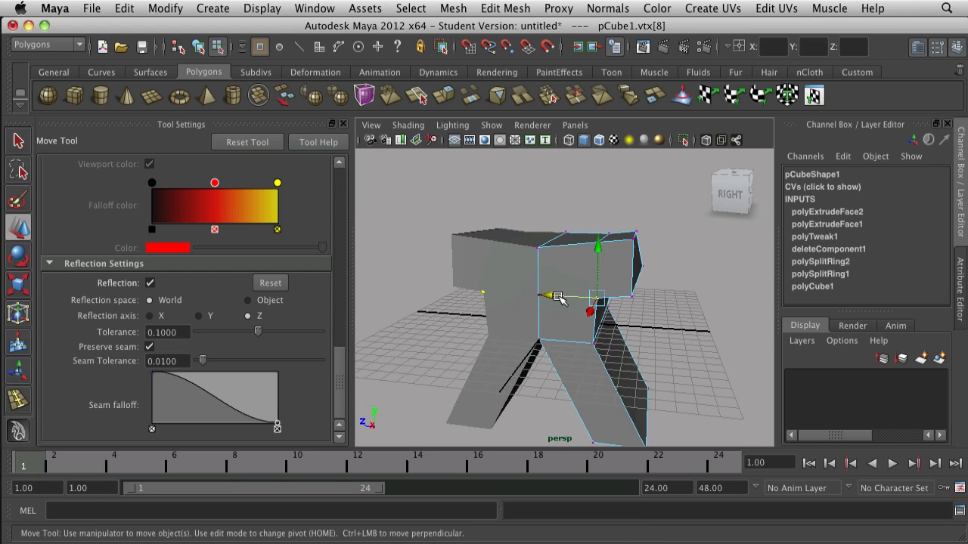
mouse_move(556, 300)
mouse_down()
mouse_move(579, 298)
mouse_move(556, 300)
mouse_up()
key(z)
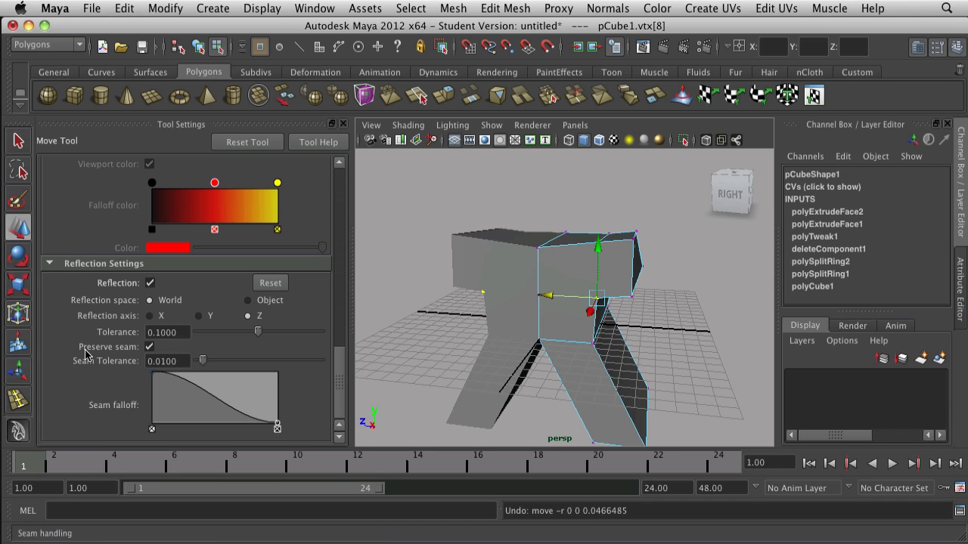
Step: Raise the top front vertex between the center seam and the arm's outer corner slightly along Y, with reflection on
alt+right_drag(544, 322, 521, 318)
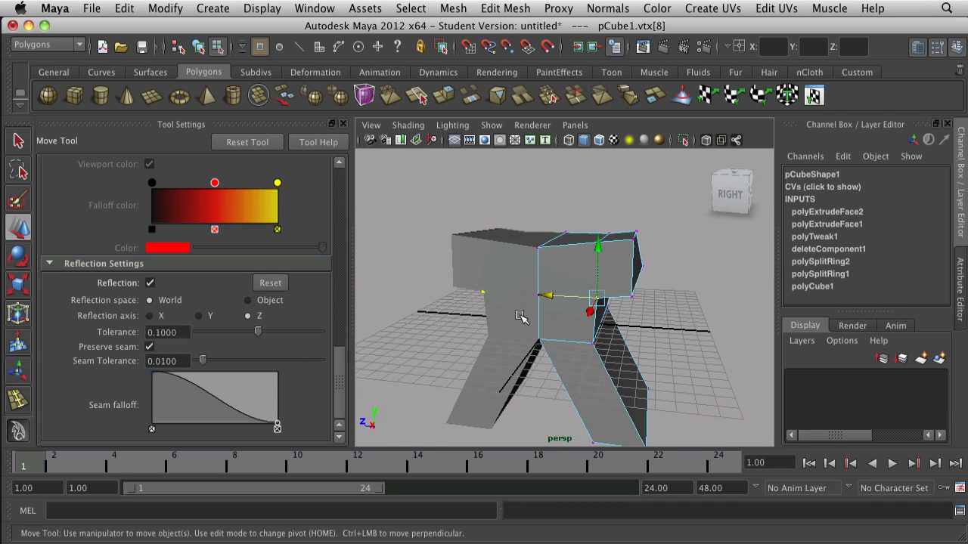
alt+drag(522, 318, 589, 355)
scroll(576, 308, up, 5)
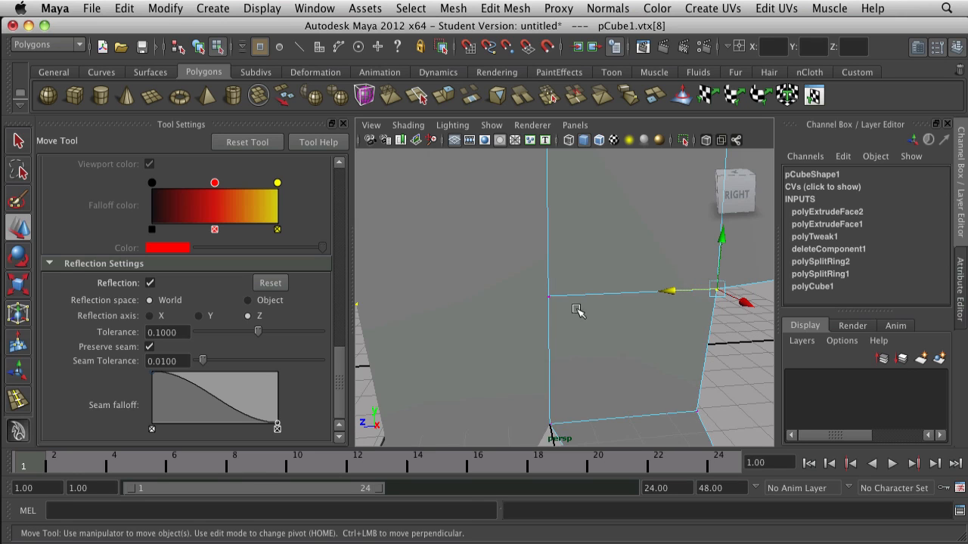
scroll(561, 372, down, 5)
alt+drag(567, 249, 554, 398)
alt+drag(560, 318, 544, 349)
click(580, 267)
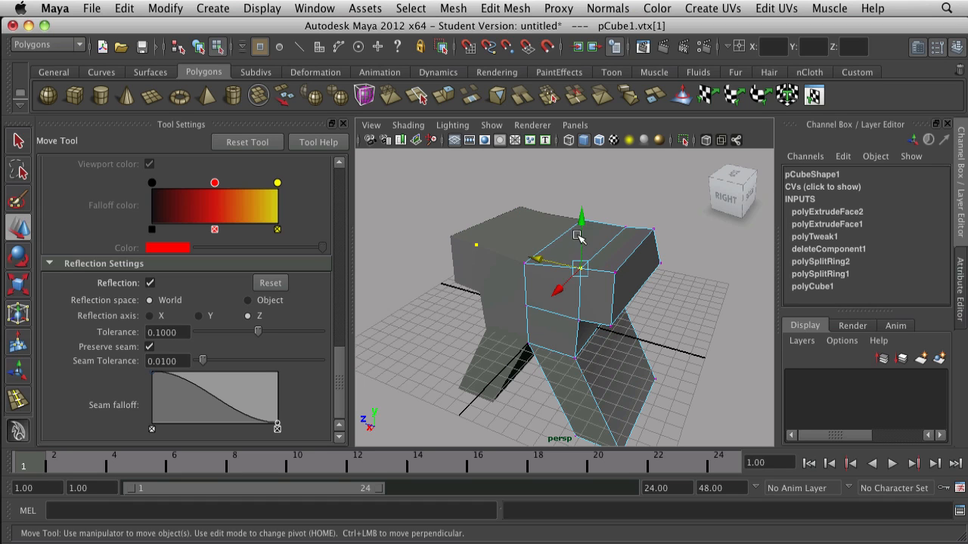
mouse_move(586, 227)
mouse_down()
mouse_move(588, 219)
mouse_move(591, 228)
mouse_up()
Step: Close the Move tool's settings and check the half cube and its mirrored instance for symmetry
scroll(591, 228, down, 3)
alt+right_drag(590, 228, 667, 363)
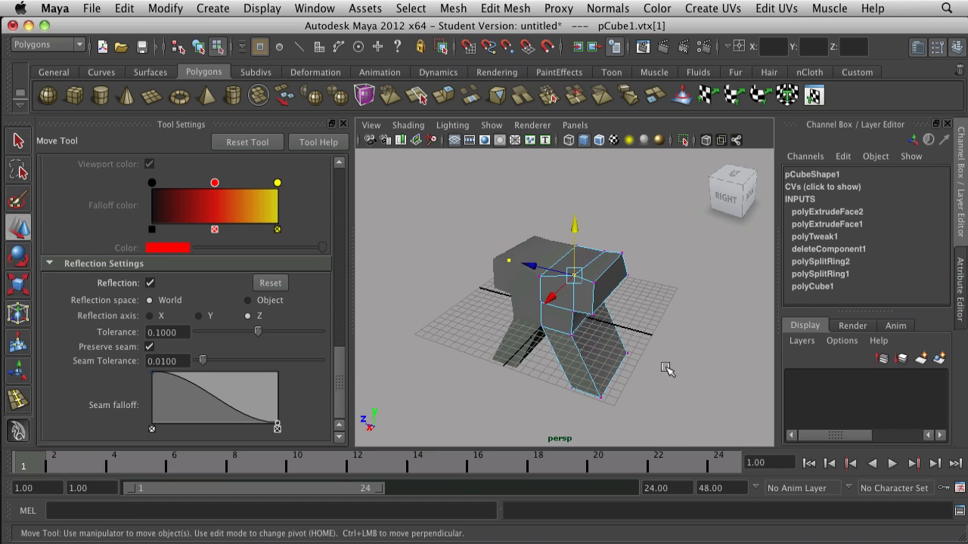
mouse_move(666, 363)
alt+mouse_down()
mouse_move(514, 368)
mouse_move(654, 359)
alt+mouse_up()
scroll(654, 359, up, 2)
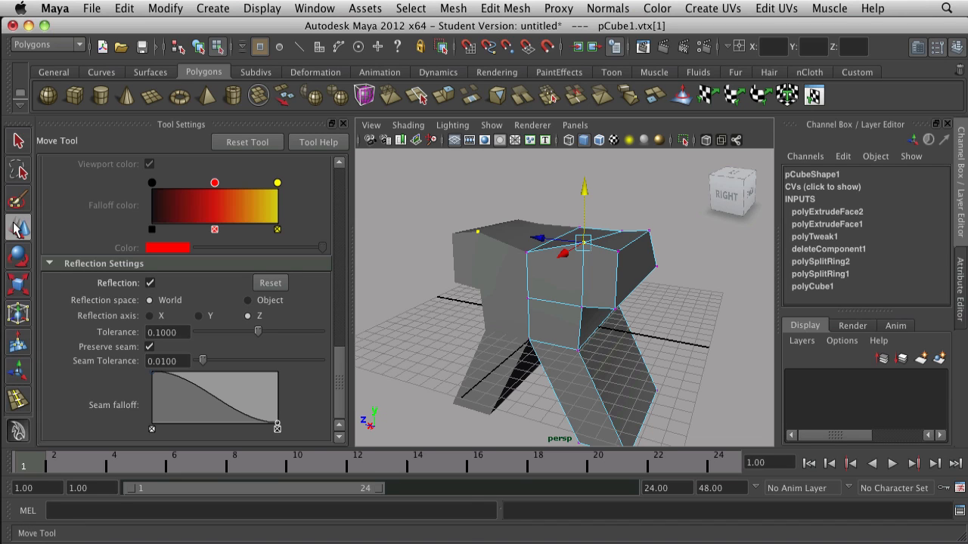
click(343, 123)
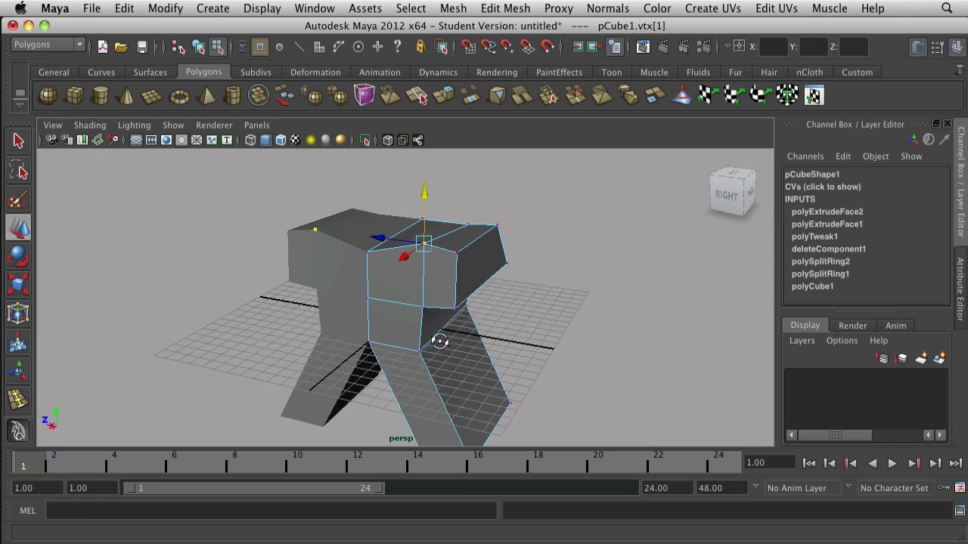
alt+drag(438, 339, 496, 361)
scroll(457, 342, up, 2)
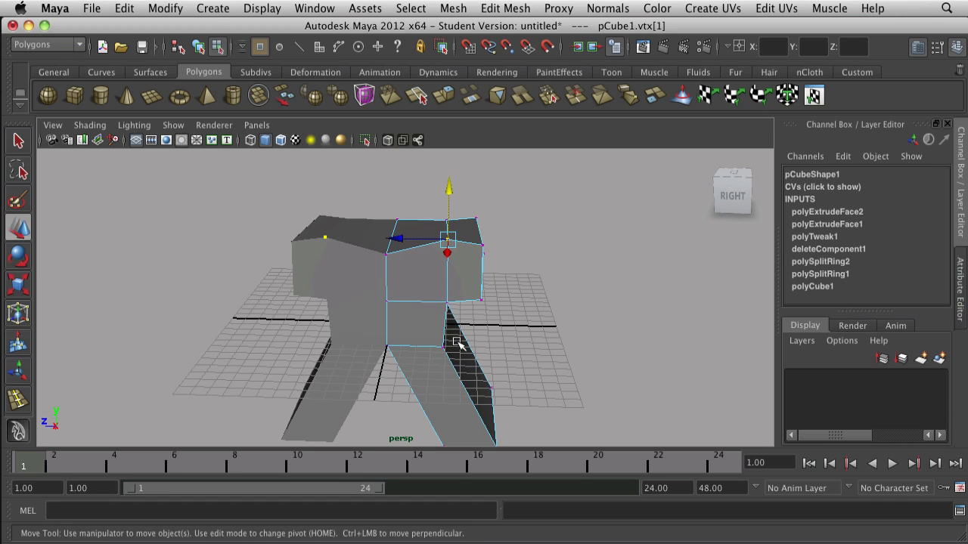
alt+drag(431, 349, 361, 349)
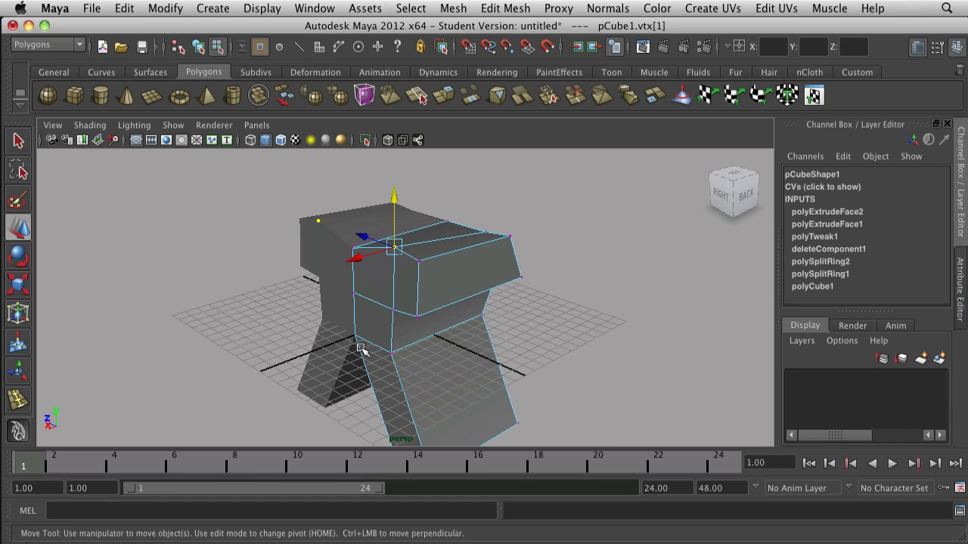